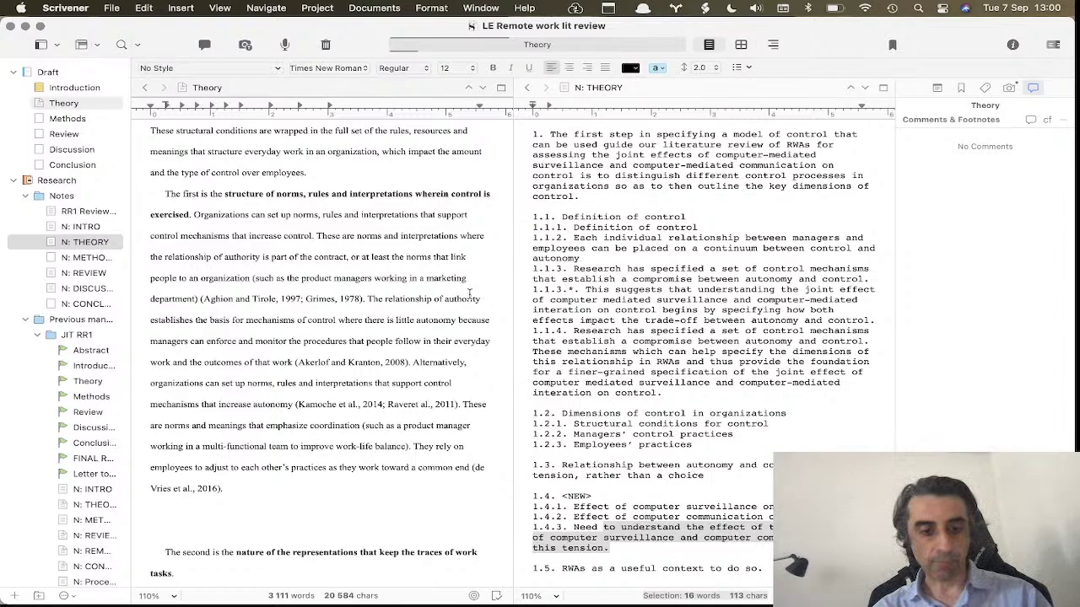
Close the split editor and view the N: THEORY notes and the draft's Theory document one at a time, ending on Theory.
key(super+apostrophe)
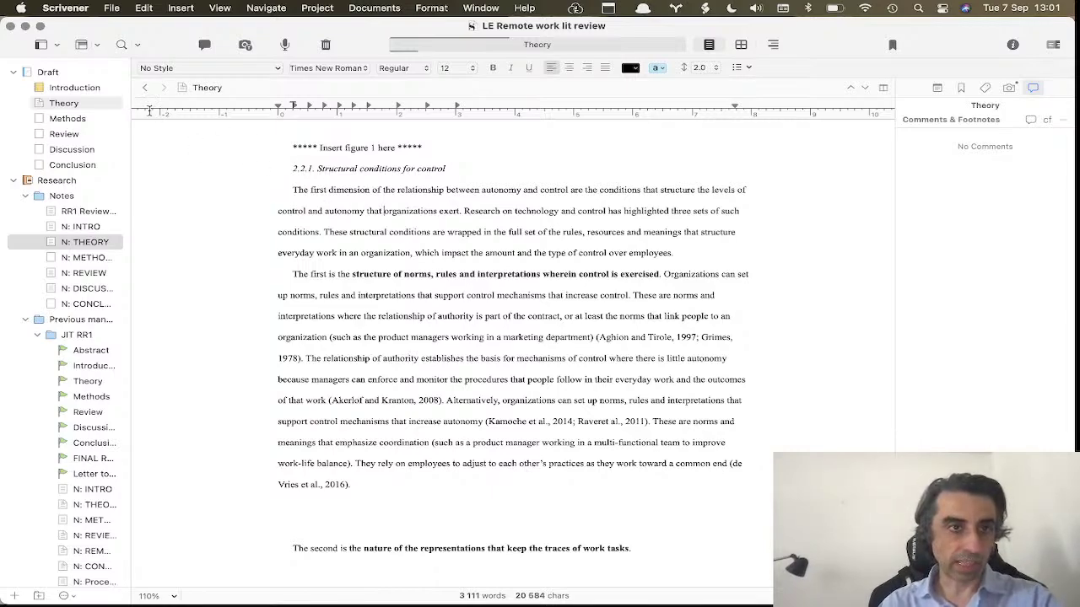
click(90, 103)
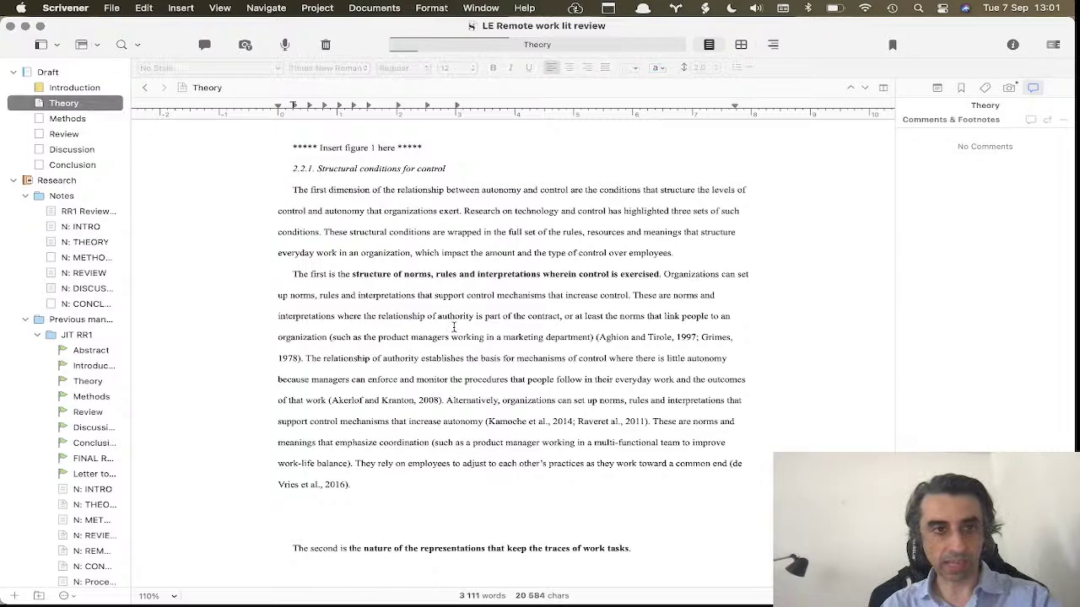
click(103, 244)
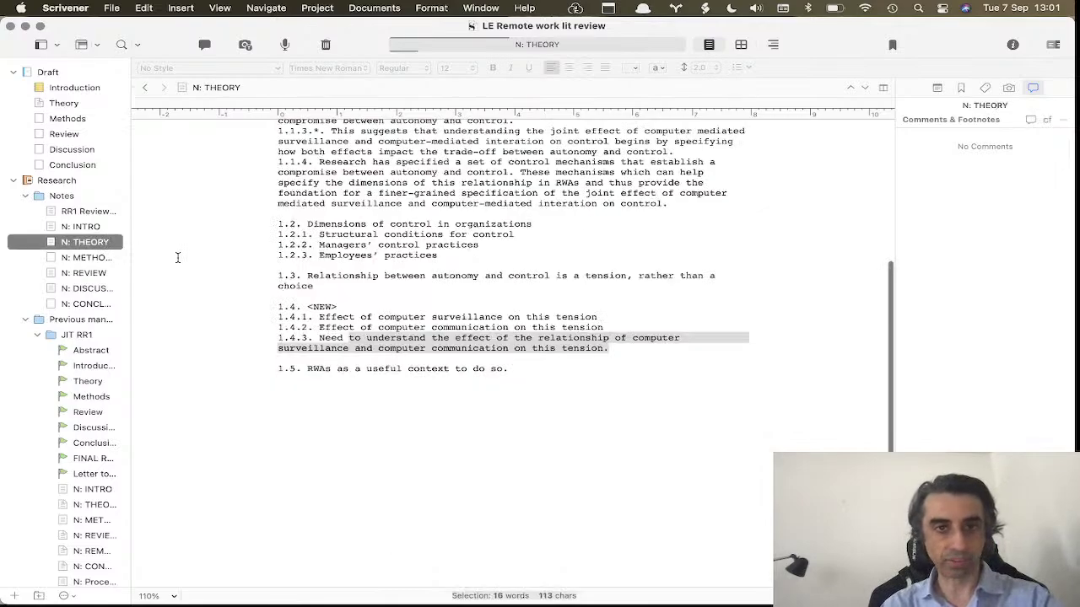
scroll(193, 257, up, 5)
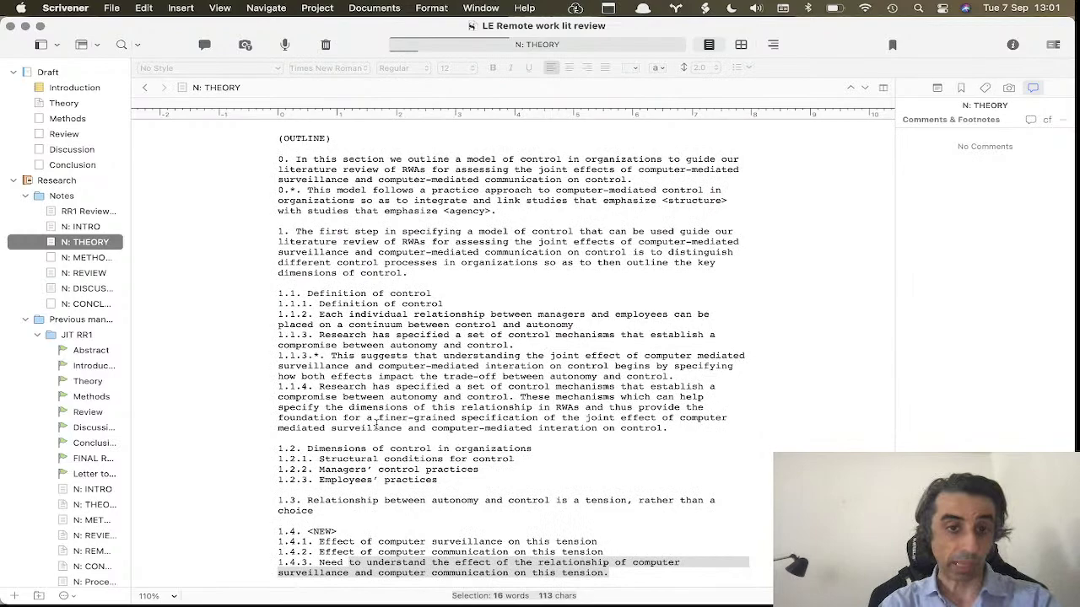
click(89, 102)
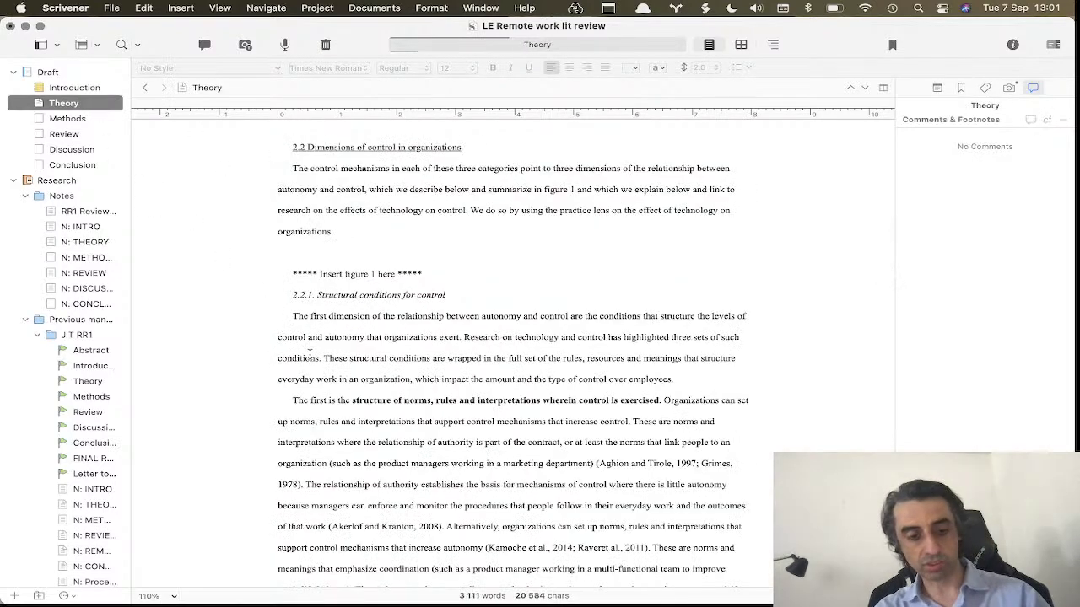
Split the editor into two side-by-side panes, keeping the Theory draft in one and showing the start of the N: THEORY notes in the other.
key(super+shift+apostrophe)
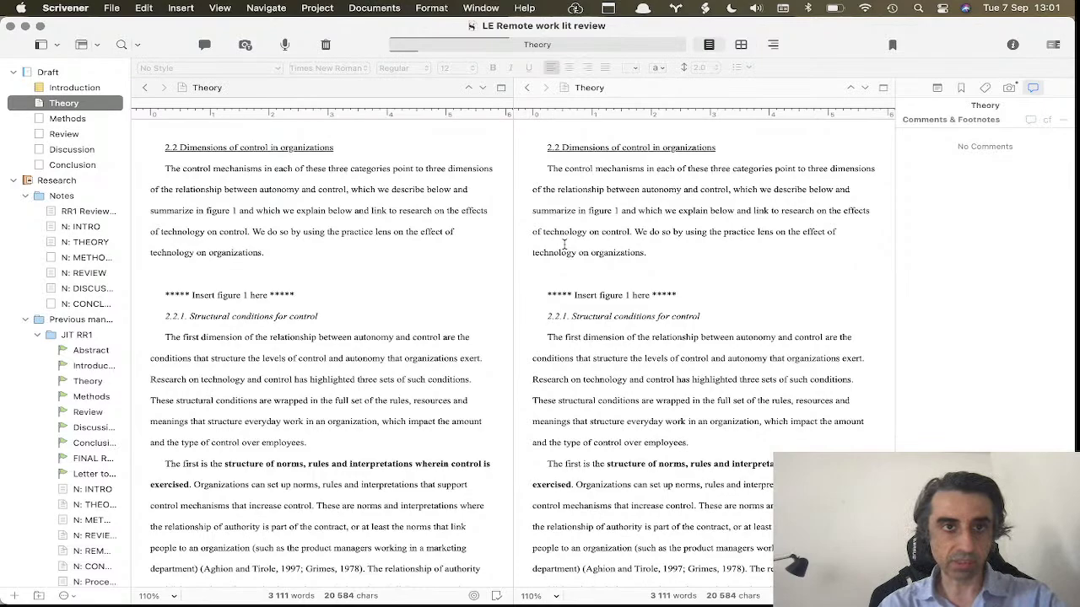
click(222, 9)
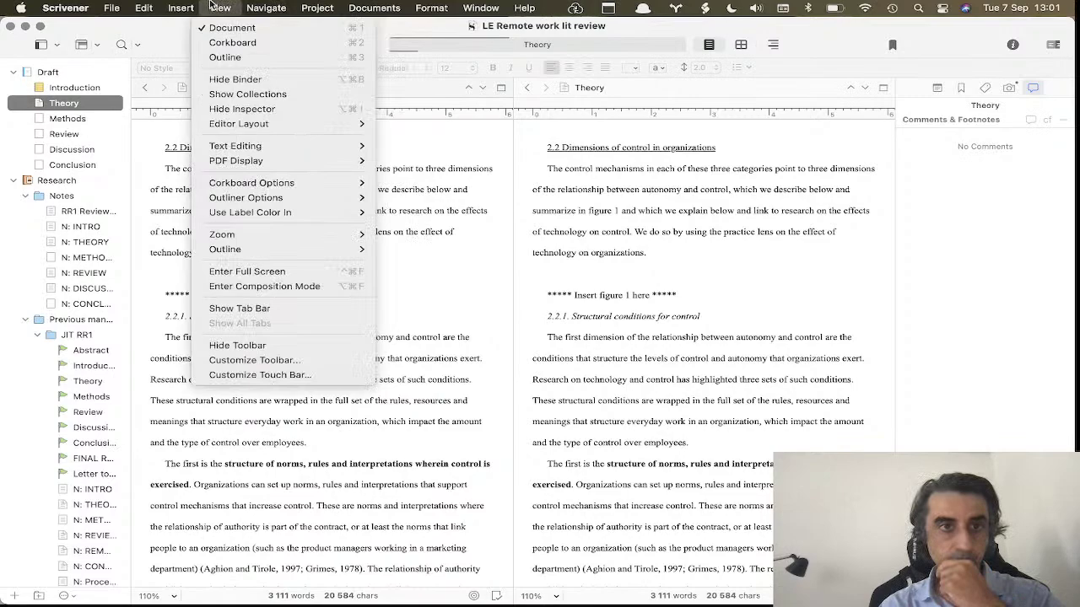
click(630, 547)
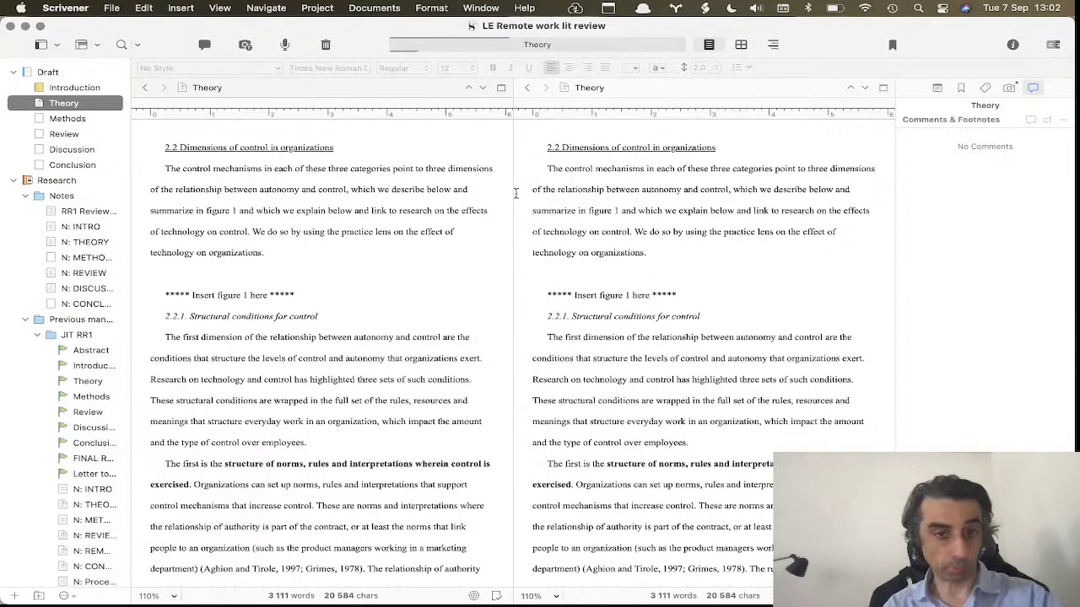
click(302, 284)
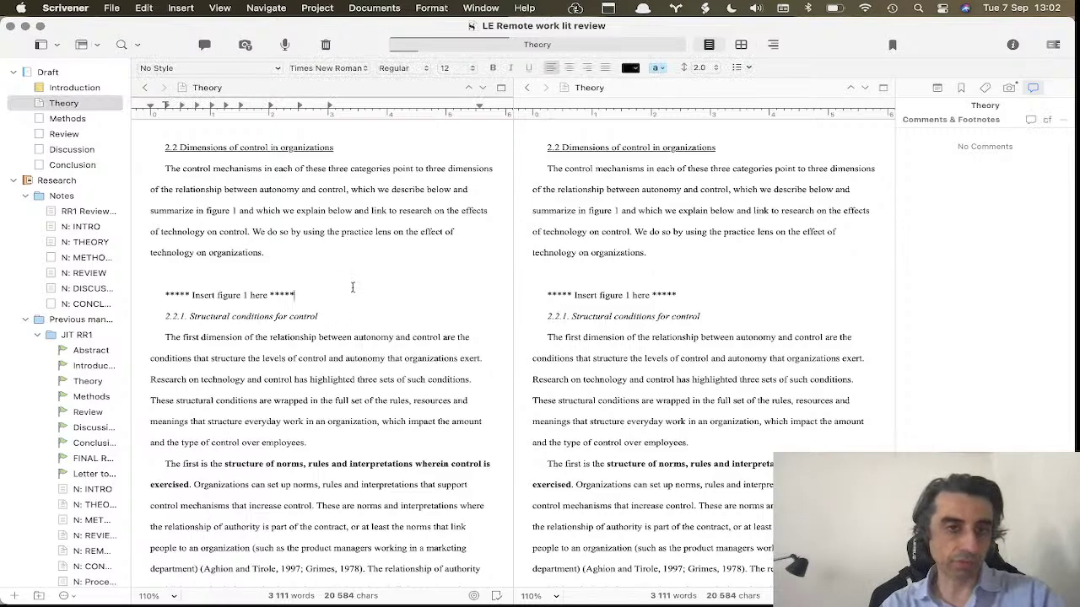
click(604, 375)
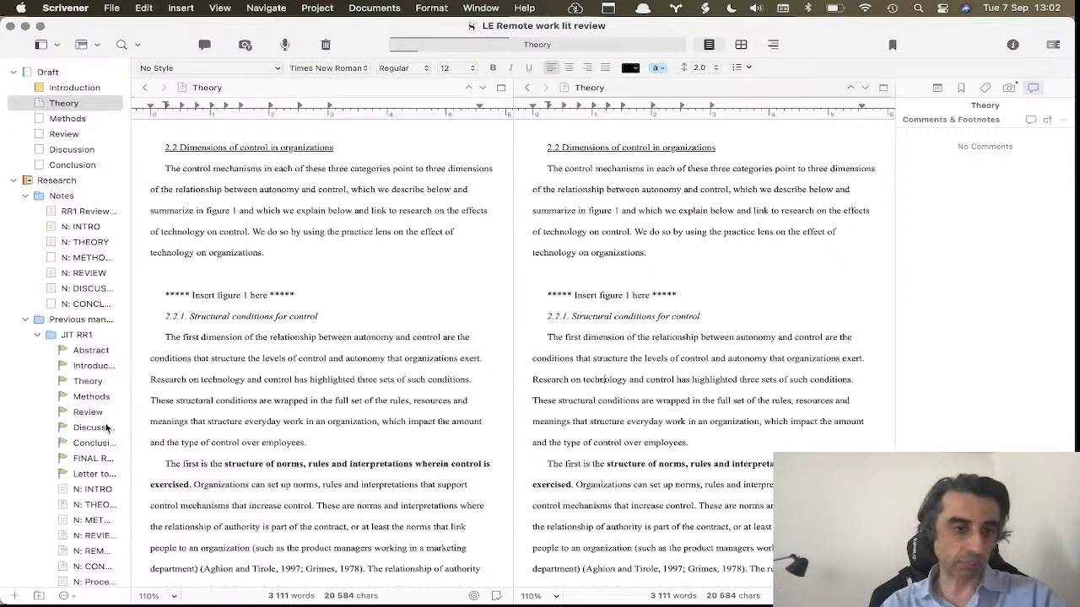
click(98, 245)
scroll(768, 419, up, 1)
scroll(768, 419, up, 3)
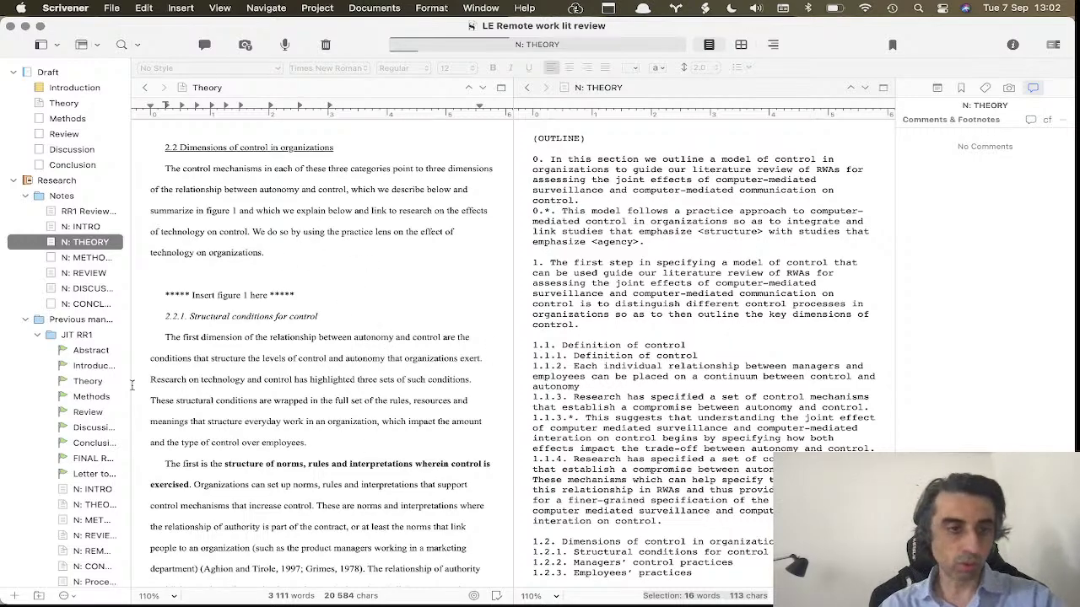
Open the Theory document from the JIT RR1 manuscript as a quick reference and move its window fully into view.
right_click(85, 385)
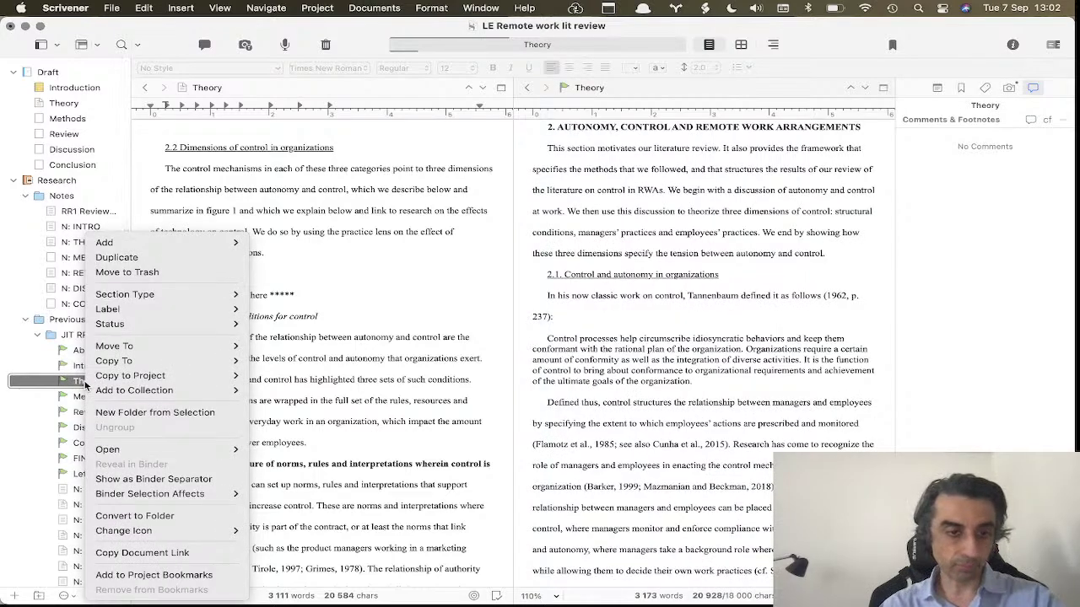
mouse_move(189, 455)
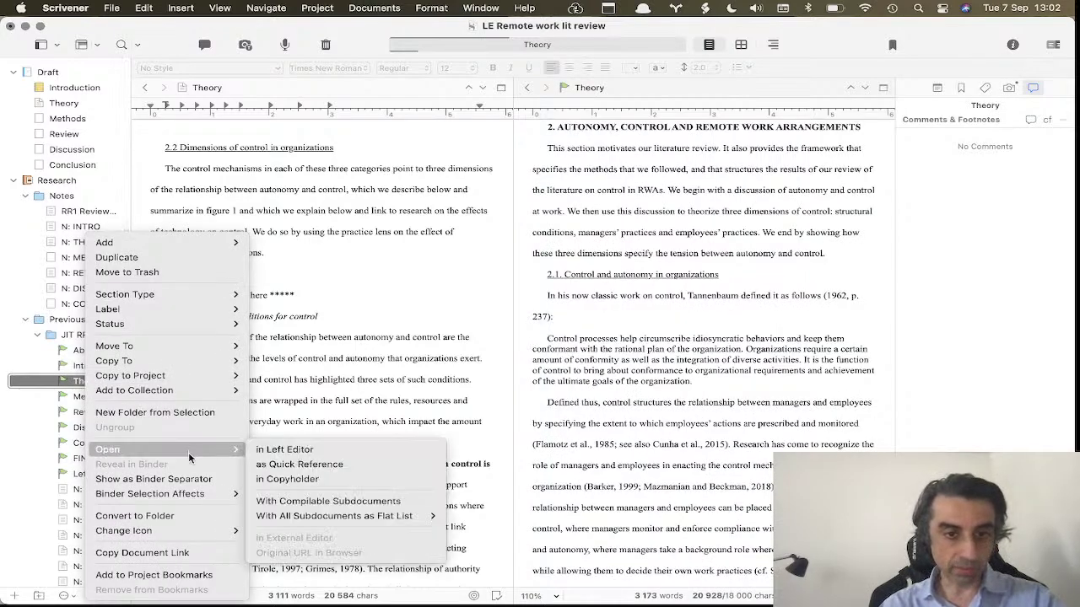
click(268, 464)
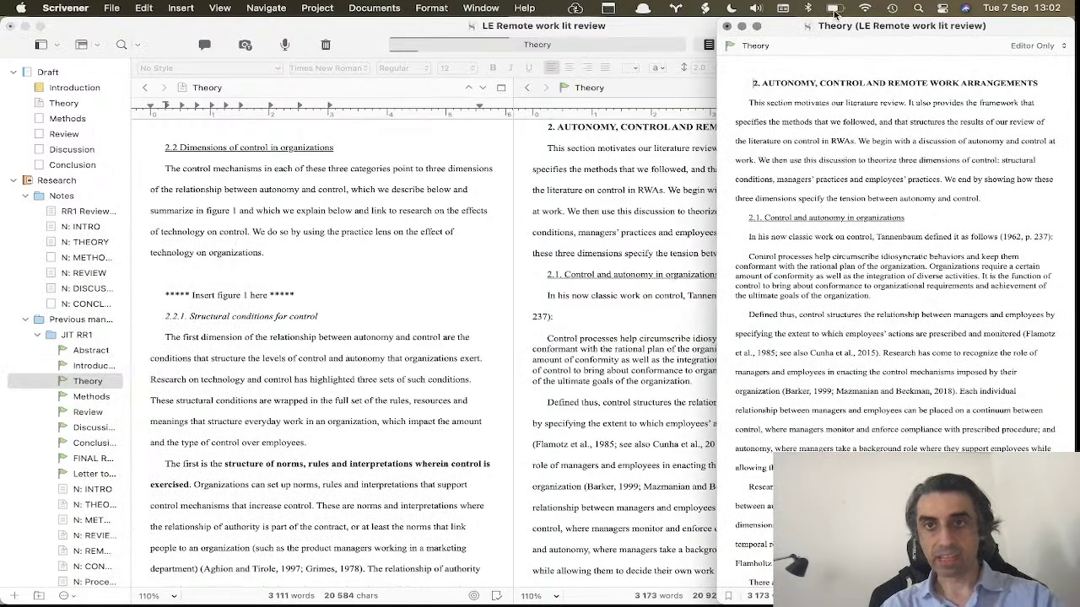
drag(823, 27, 755, 37)
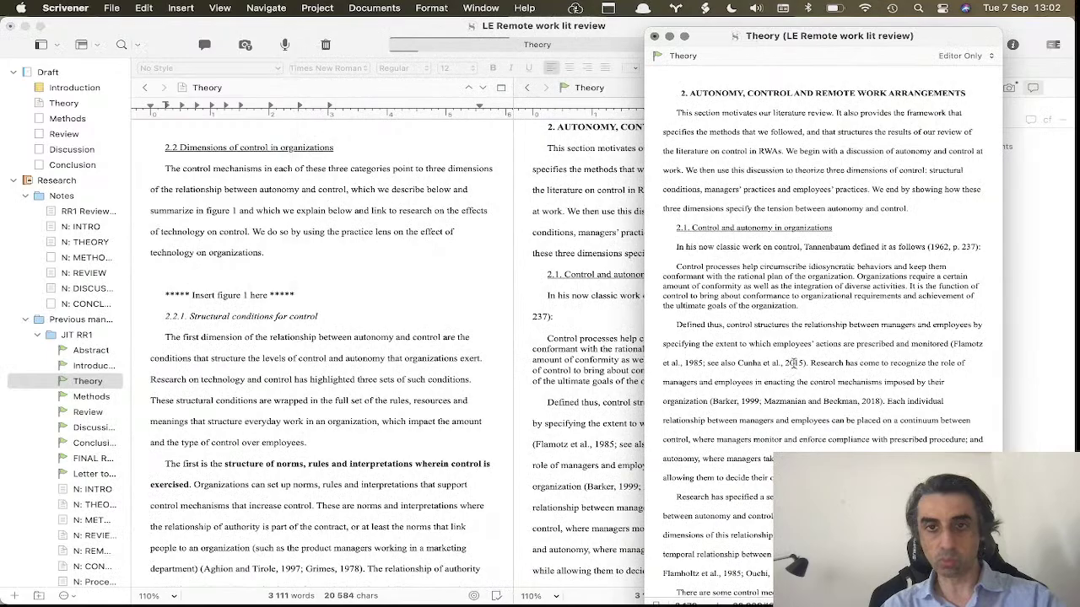
Try editing in the quick reference window by adding "dd" to the 2.1 heading and deleting it again.
scroll(793, 362, down, 10)
scroll(795, 346, up, 10)
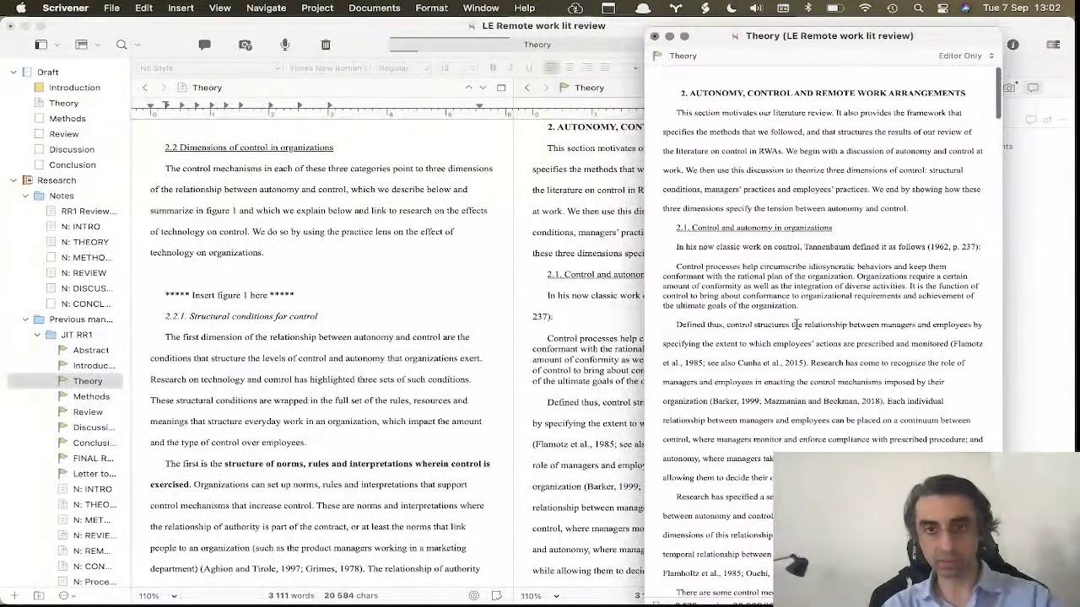
click(857, 228)
text(dd)
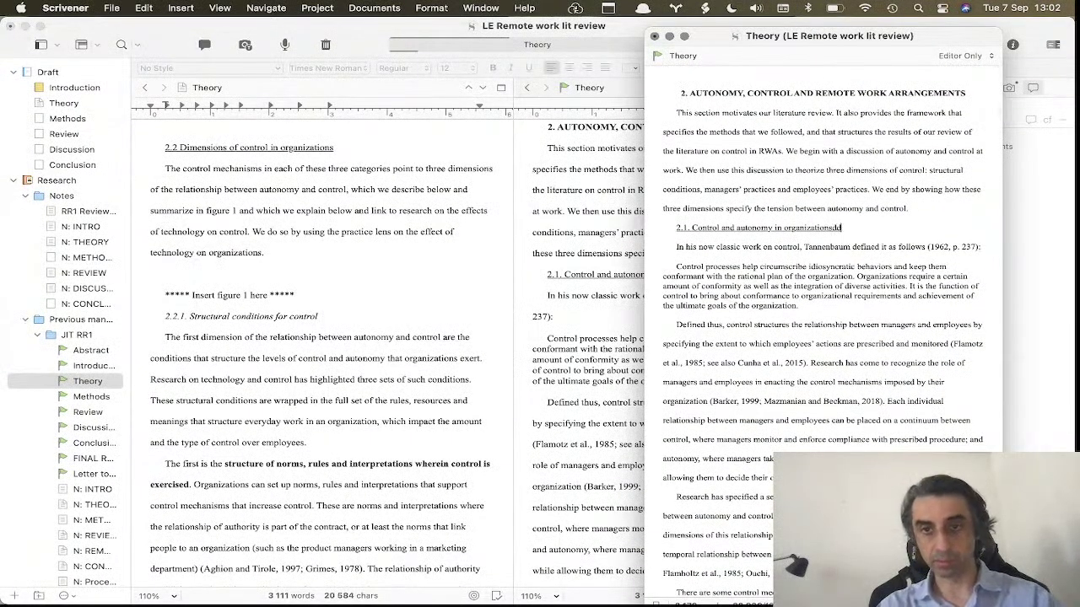
key(BackSpace)
key(BackSpace)
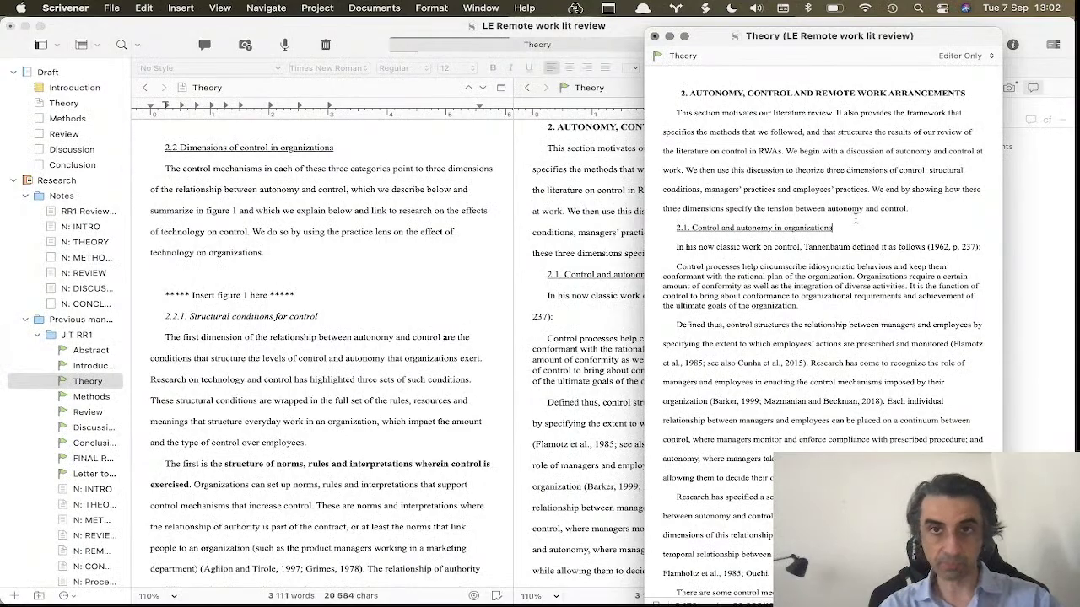
Return to the main project window and hide both the inspector and the binder.
drag(790, 40, 626, 27)
click(995, 218)
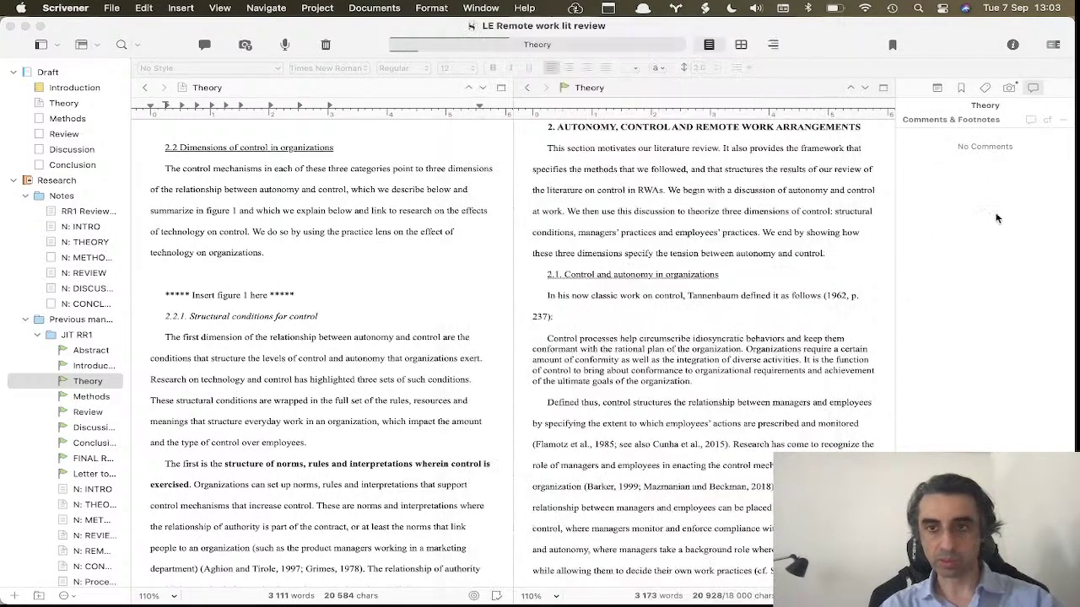
key(super+alt+i)
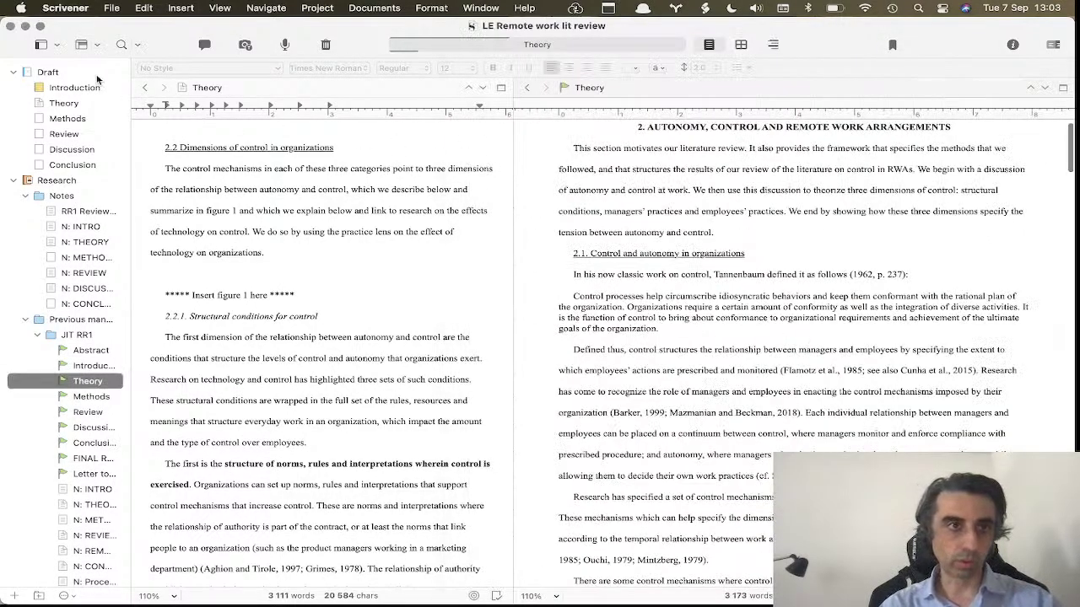
click(44, 45)
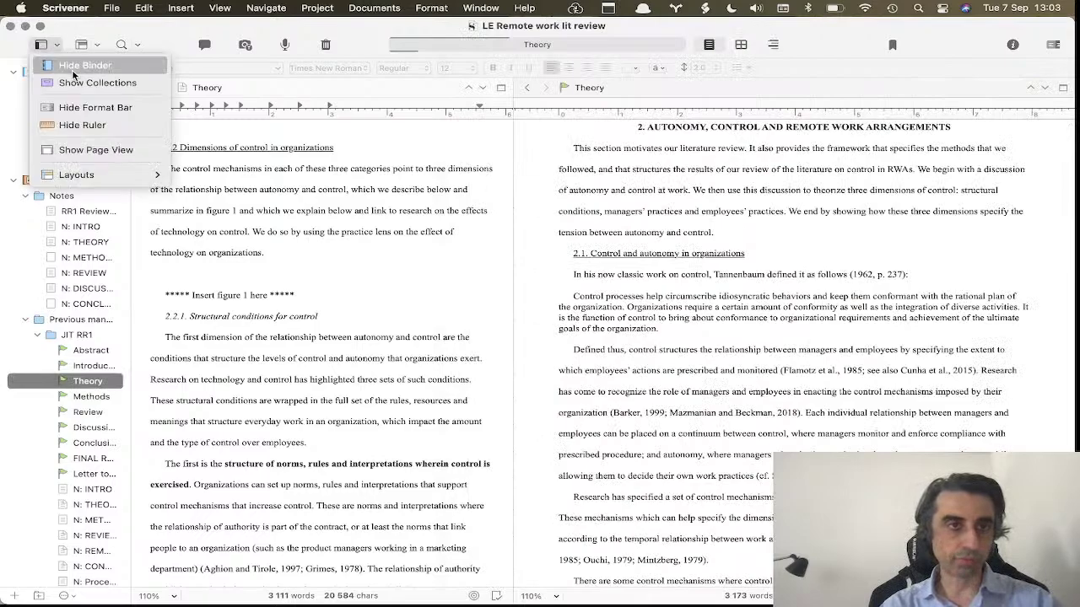
click(72, 71)
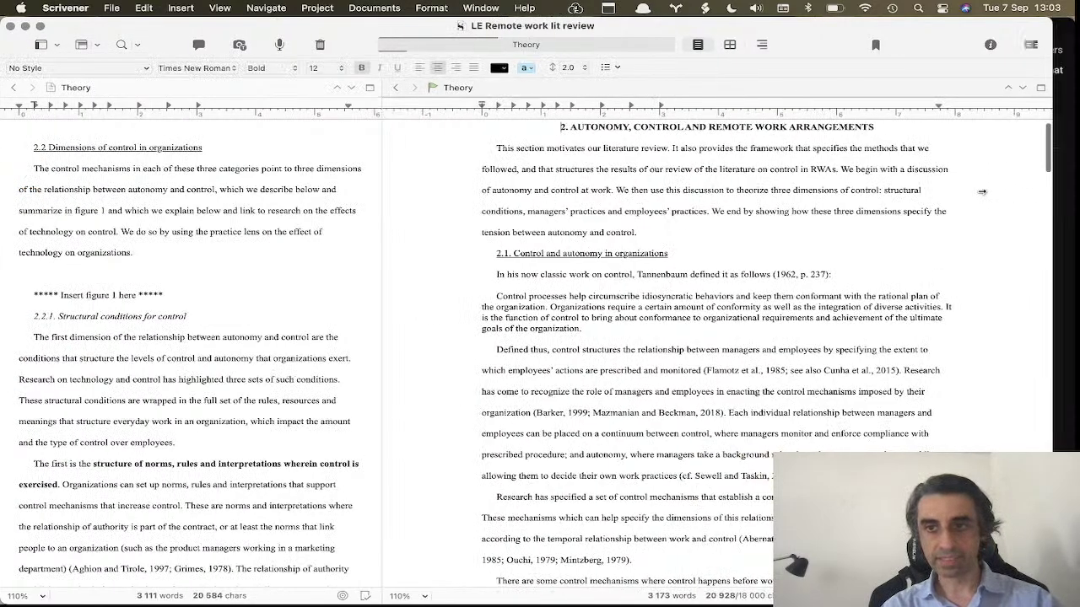
Narrow the main project window and place the Theory quick reference window beside it so that the two do not overlap.
drag(1052, 191, 820, 191)
key(super+alt+r)
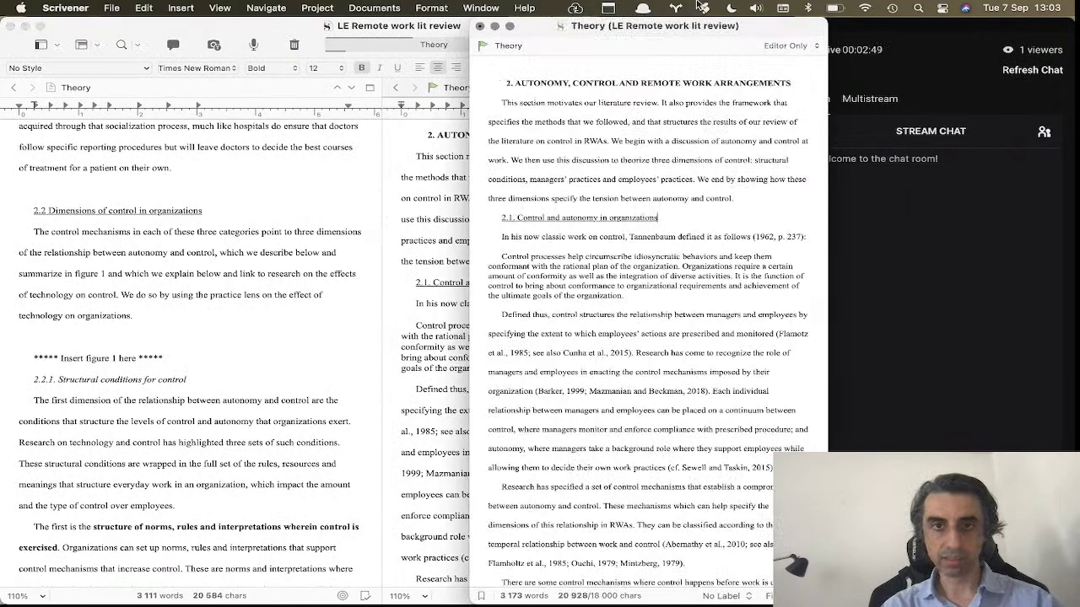
drag(610, 26, 859, 26)
click(566, 228)
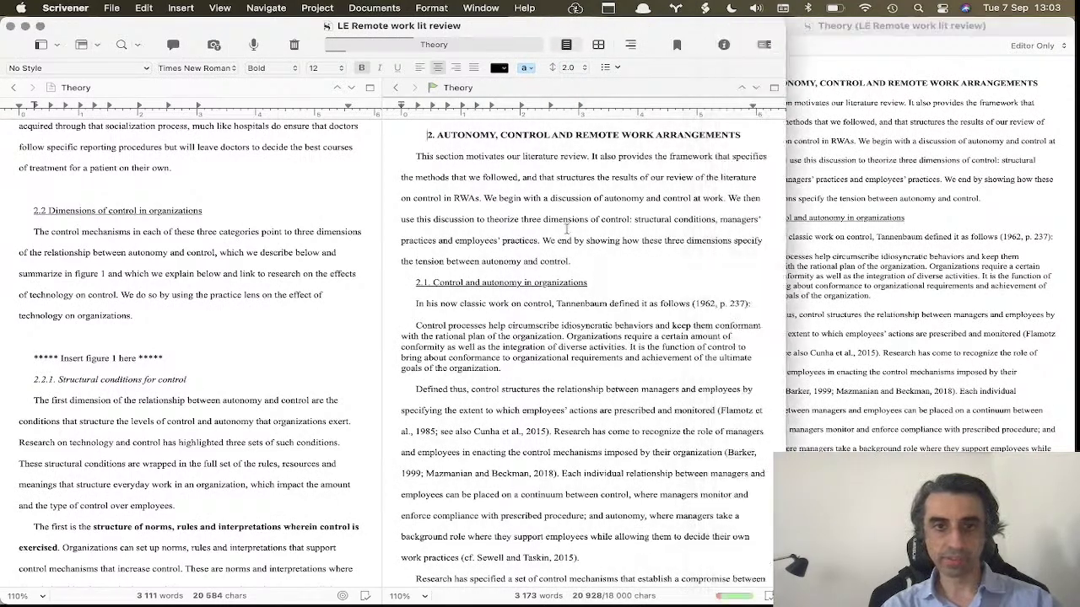
drag(785, 213, 716, 216)
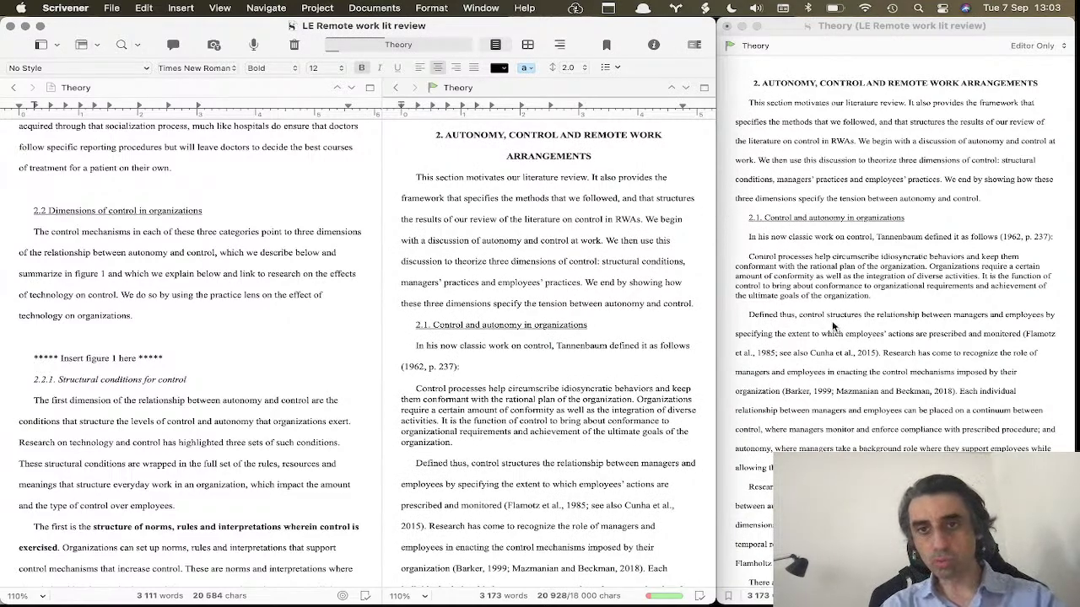
Replace the old Theory manuscript in the second editor pane with the N: THEORY document from the Research Notes folder.
scroll(833, 326, down, 3)
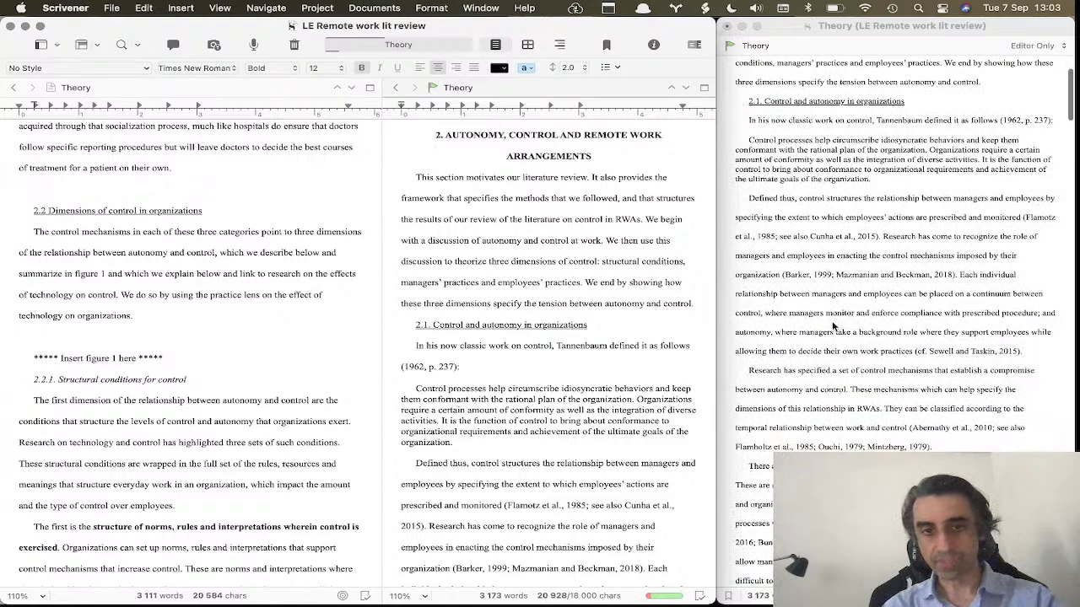
click(512, 304)
click(456, 88)
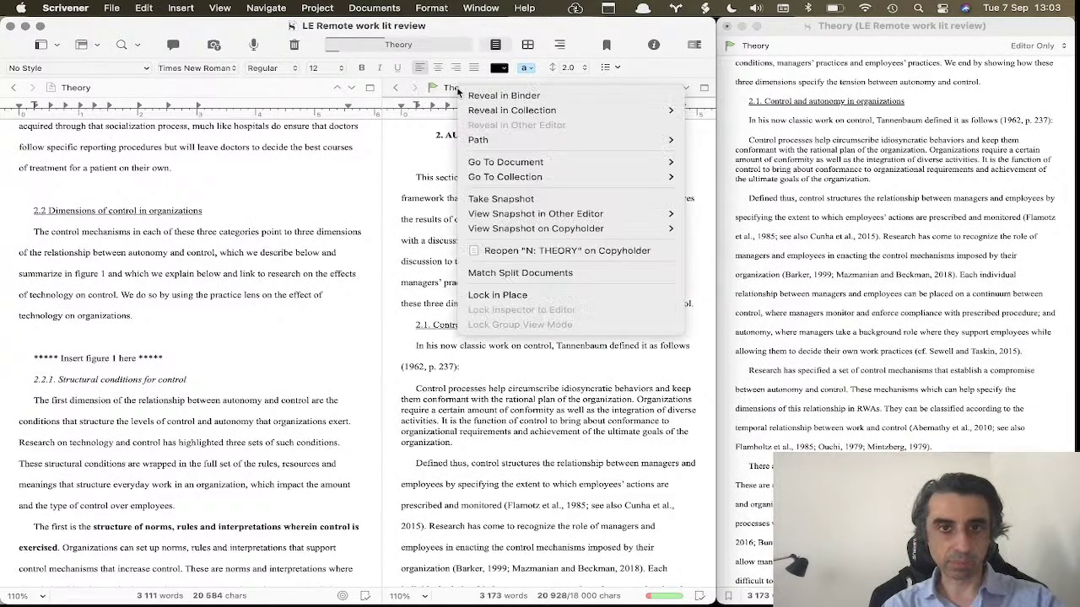
mouse_move(497, 169)
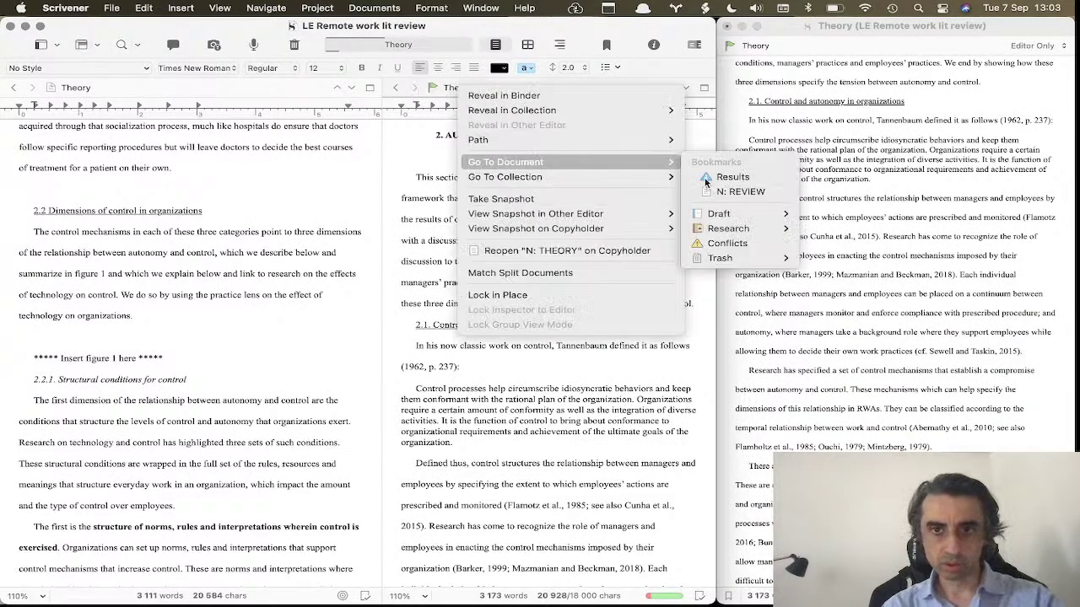
mouse_move(732, 229)
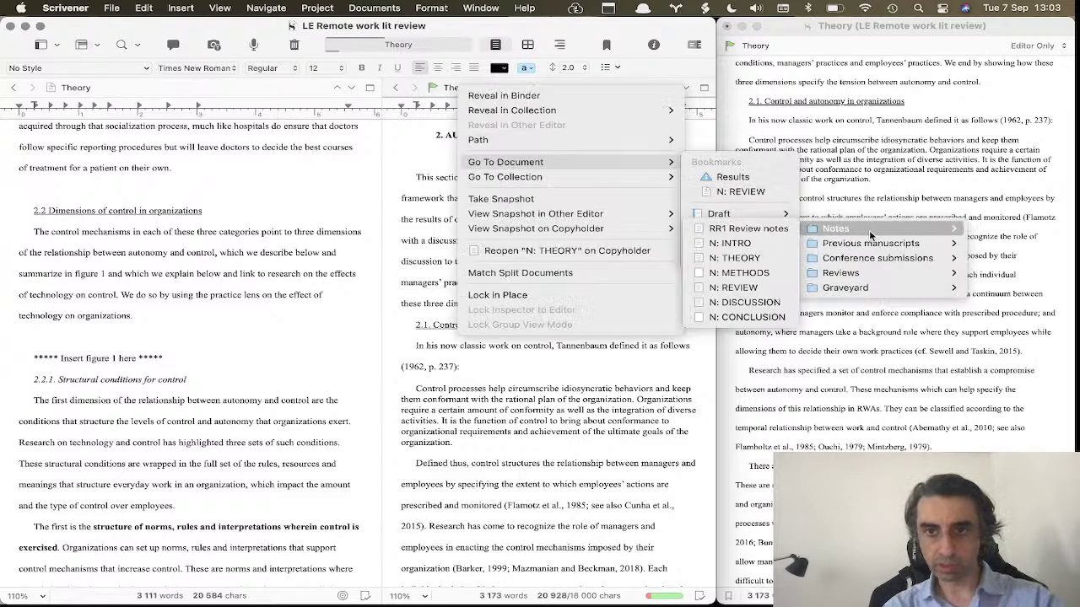
click(763, 255)
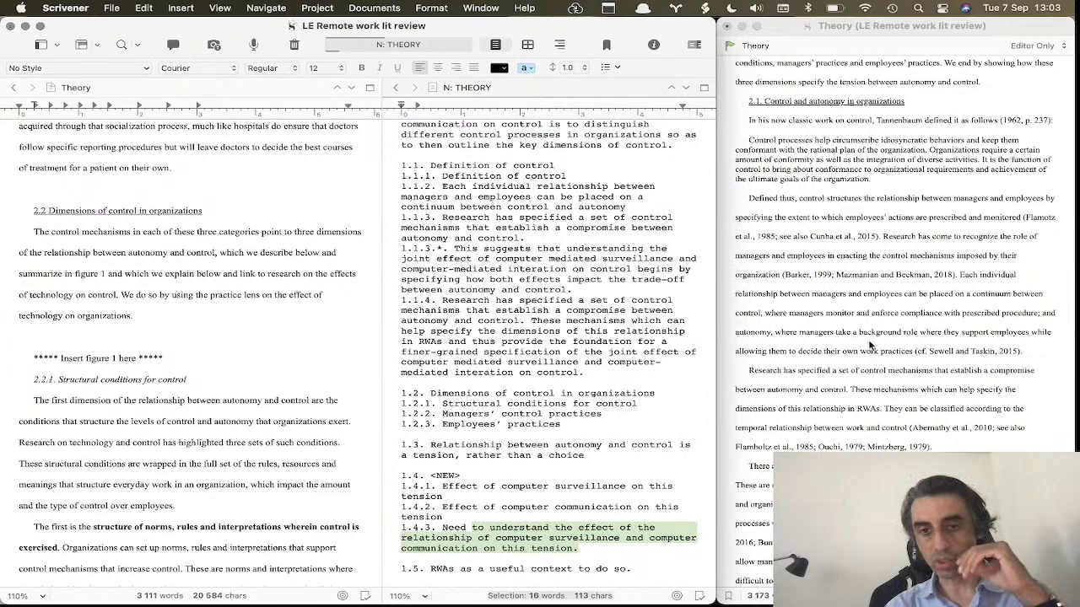
Look through the previous manuscript's Theory text in the quick reference window, covering sections 2.1 to 2.2.1.
scroll(884, 291, up, 3)
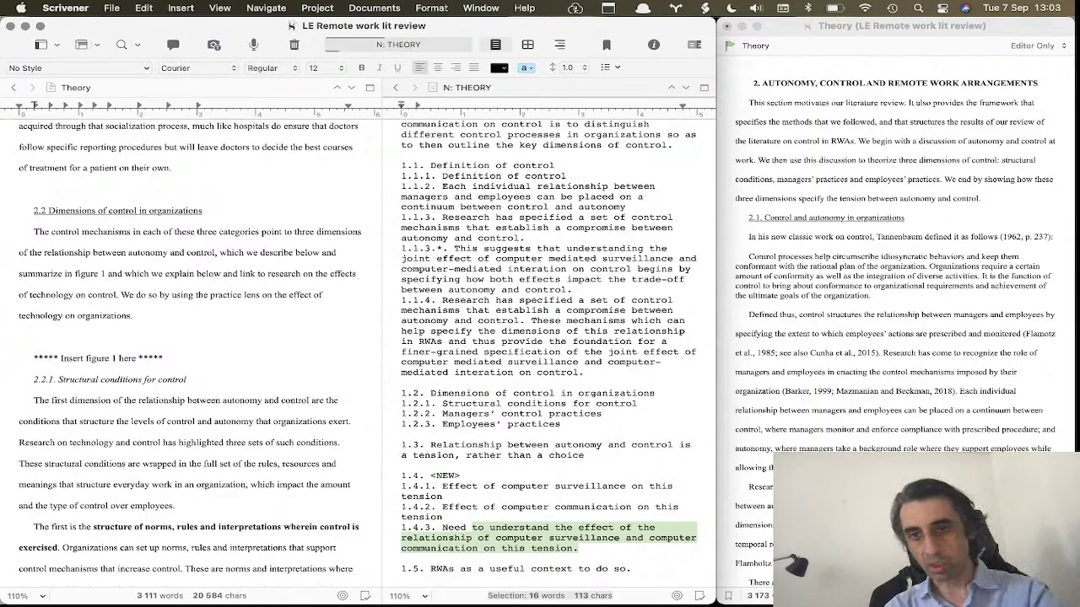
scroll(894, 321, down, 5)
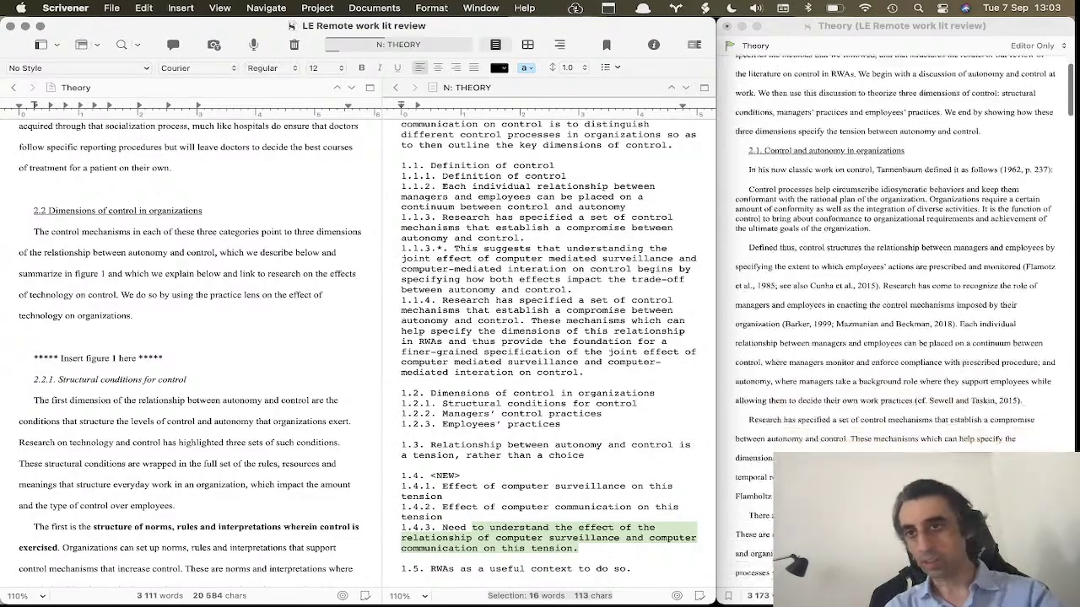
scroll(894, 321, down, 10)
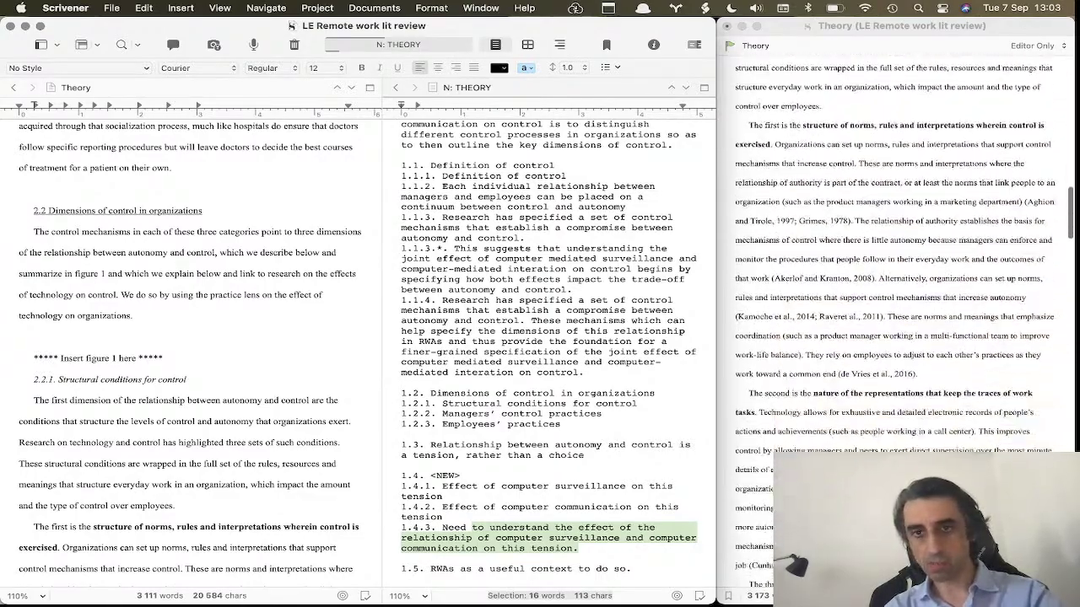
scroll(894, 320, down, 5)
scroll(894, 320, up, 15)
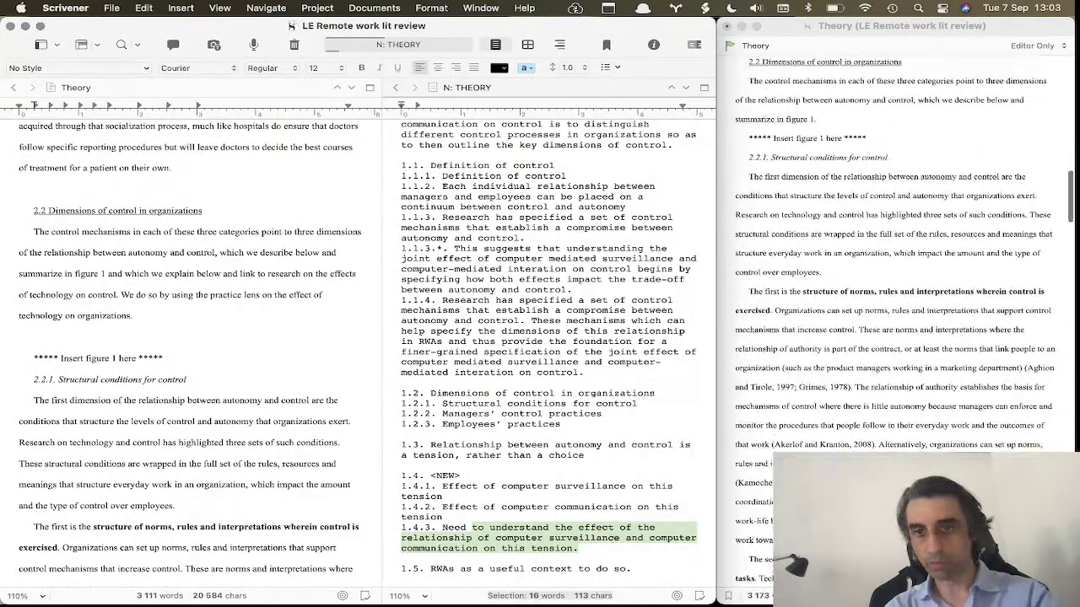
scroll(894, 321, down, 10)
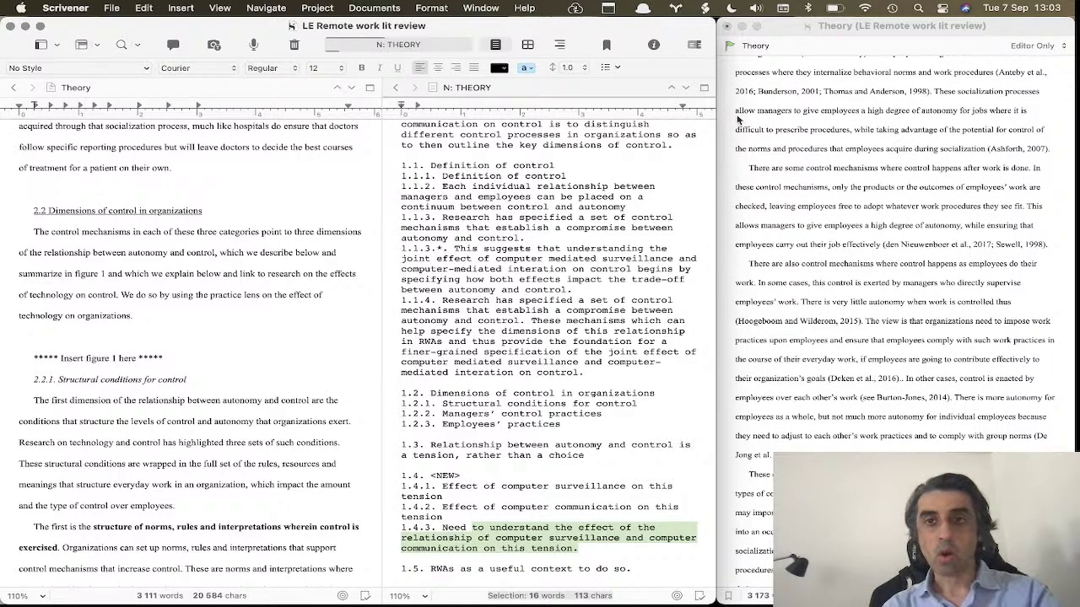
Close the Theory quick reference window and widen the main project window across the freed space.
click(727, 27)
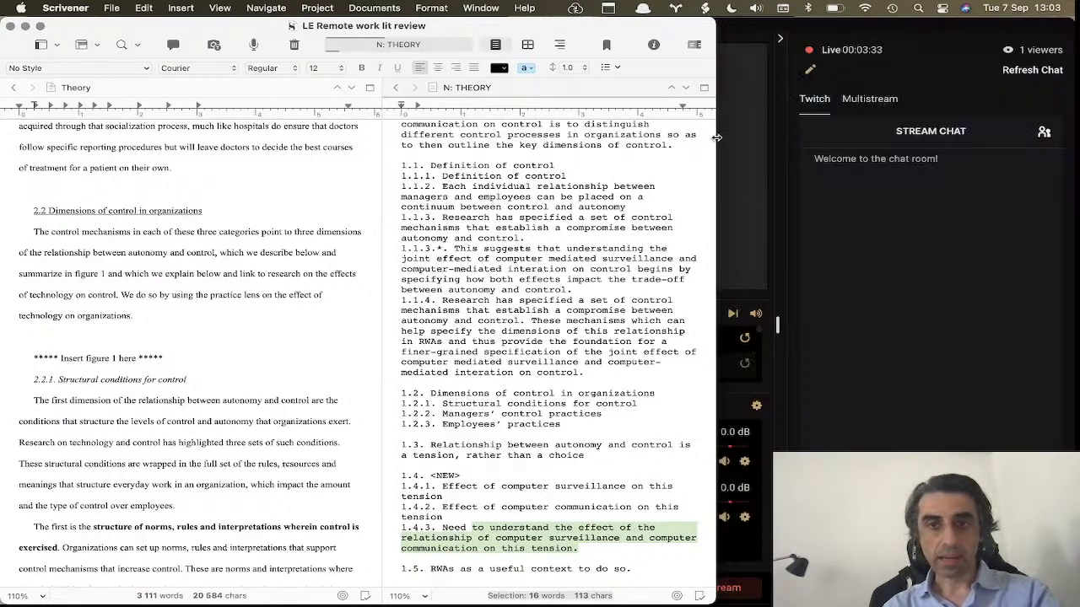
drag(715, 137, 1061, 139)
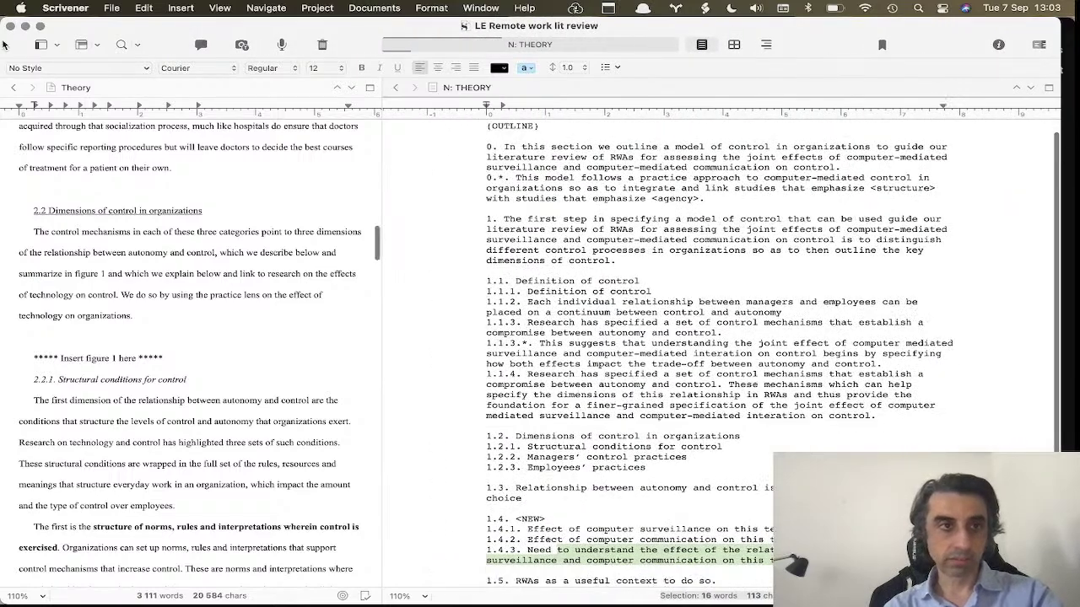
Show the binder again and widen the first editor pane holding the Theory draft.
click(41, 48)
click(47, 47)
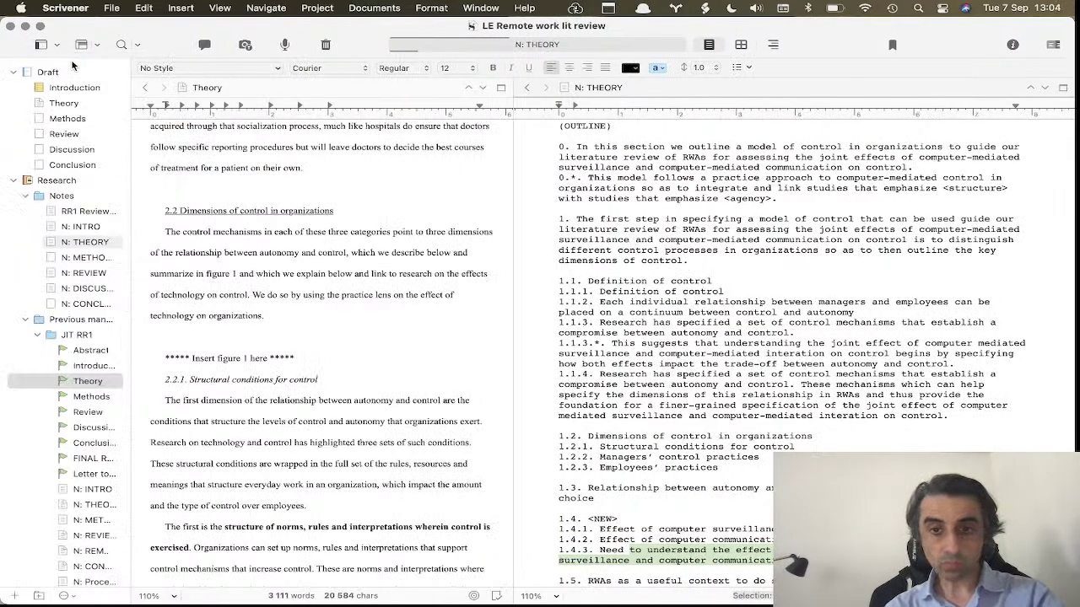
drag(512, 303, 572, 304)
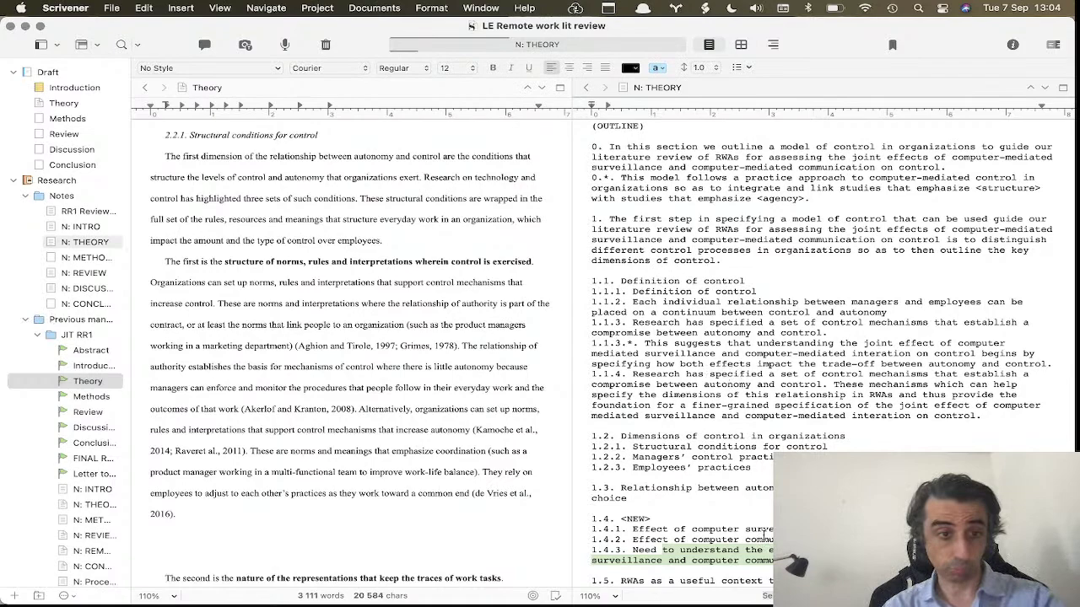
Open the previous manuscript's Theory document in the copyholder of the second editor, beneath N: THEORY.
right_click(93, 388)
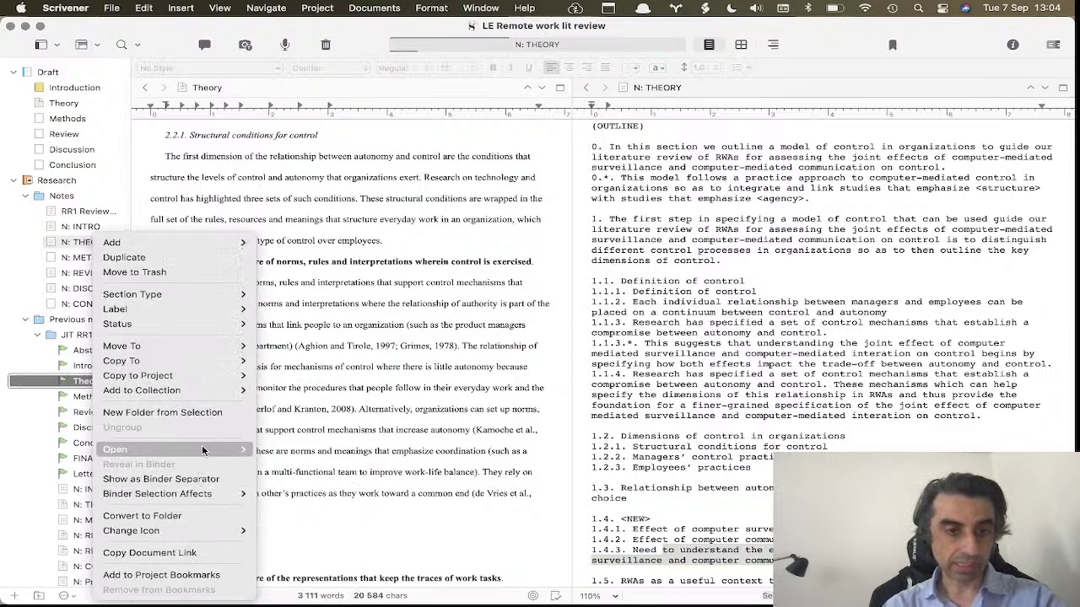
mouse_move(203, 449)
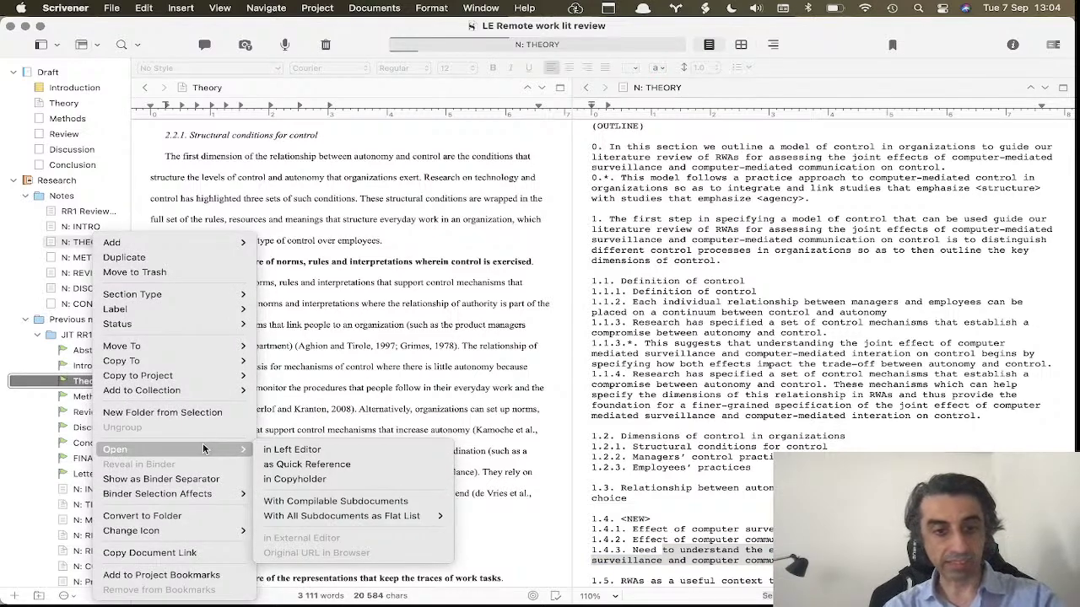
click(317, 479)
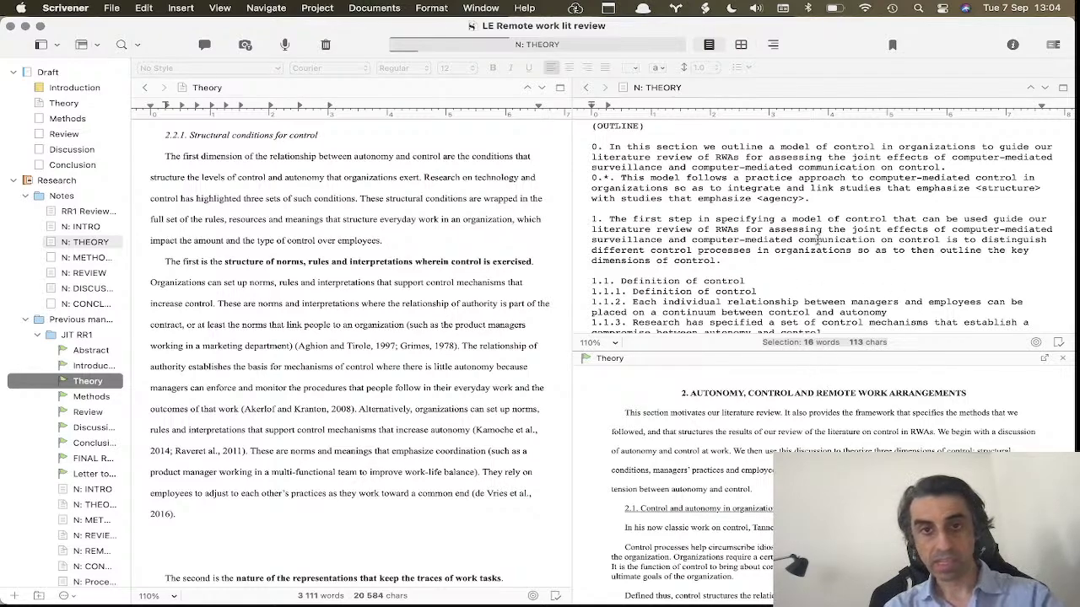
View N: REVIEW and the previous manuscript's Discussion above the Theory copyholder, and return that editor to N: THEORY.
click(798, 252)
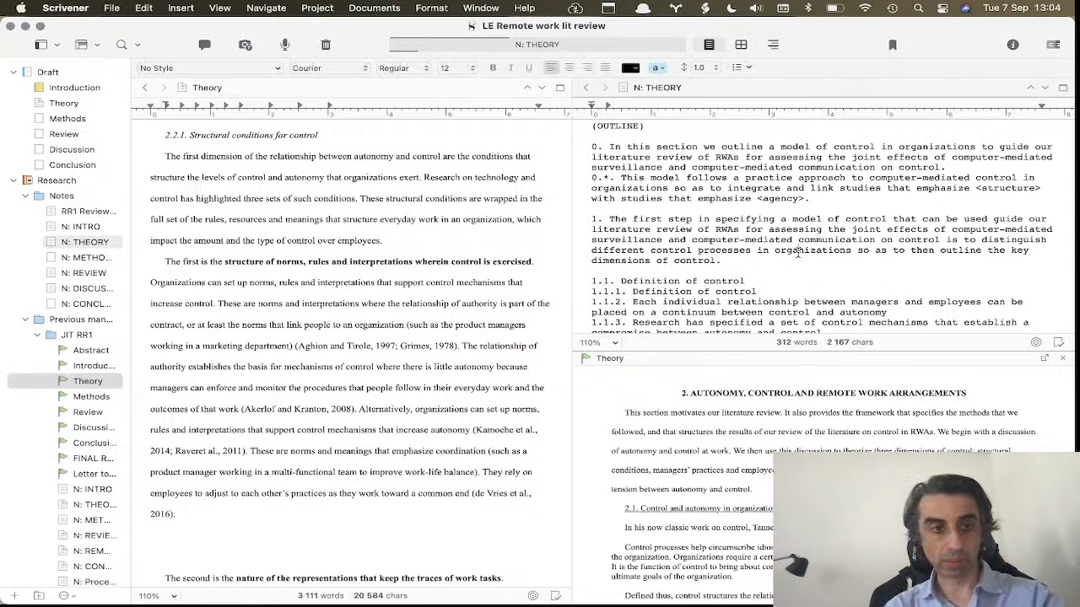
click(97, 246)
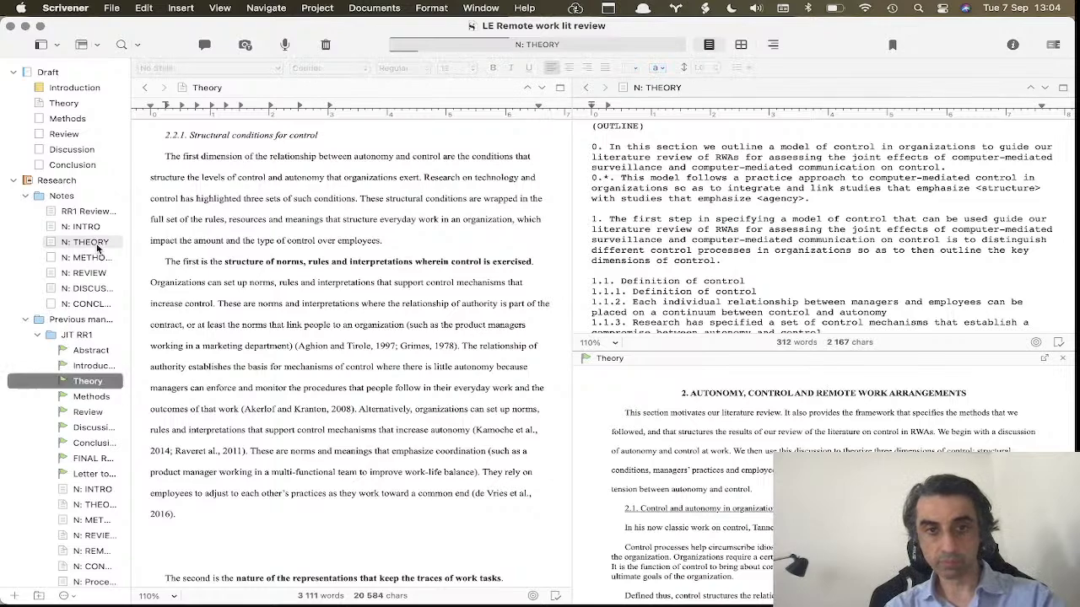
key(Down)
key(Down)
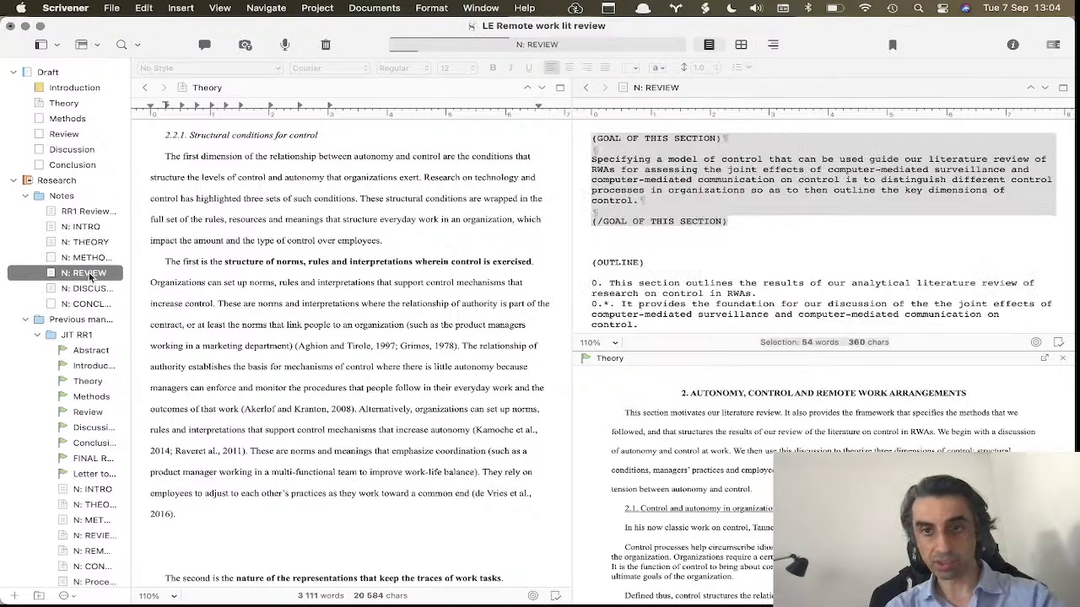
click(95, 240)
click(350, 431)
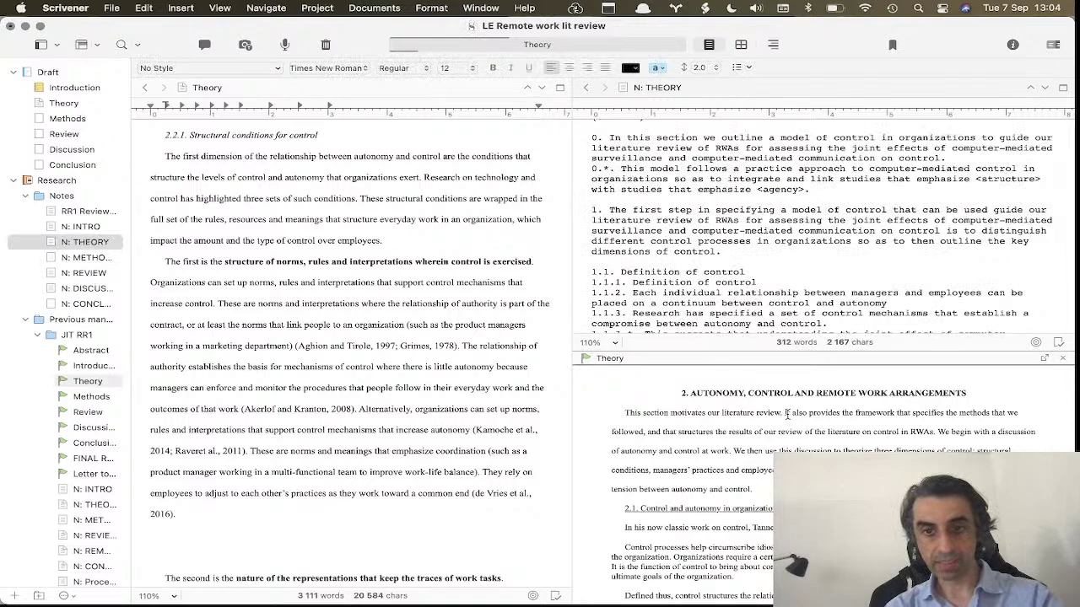
click(92, 427)
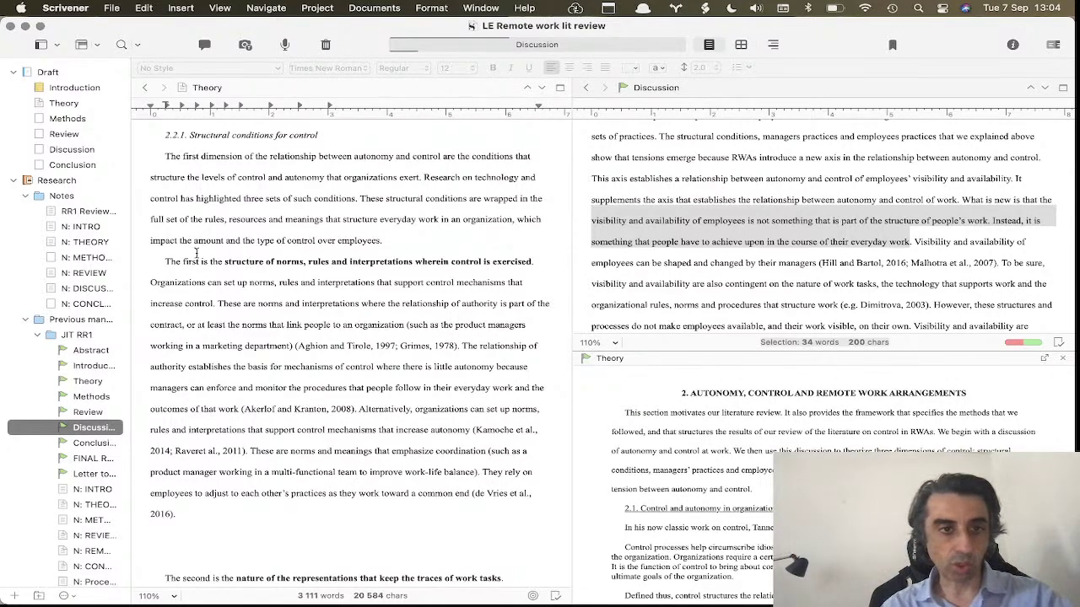
click(99, 246)
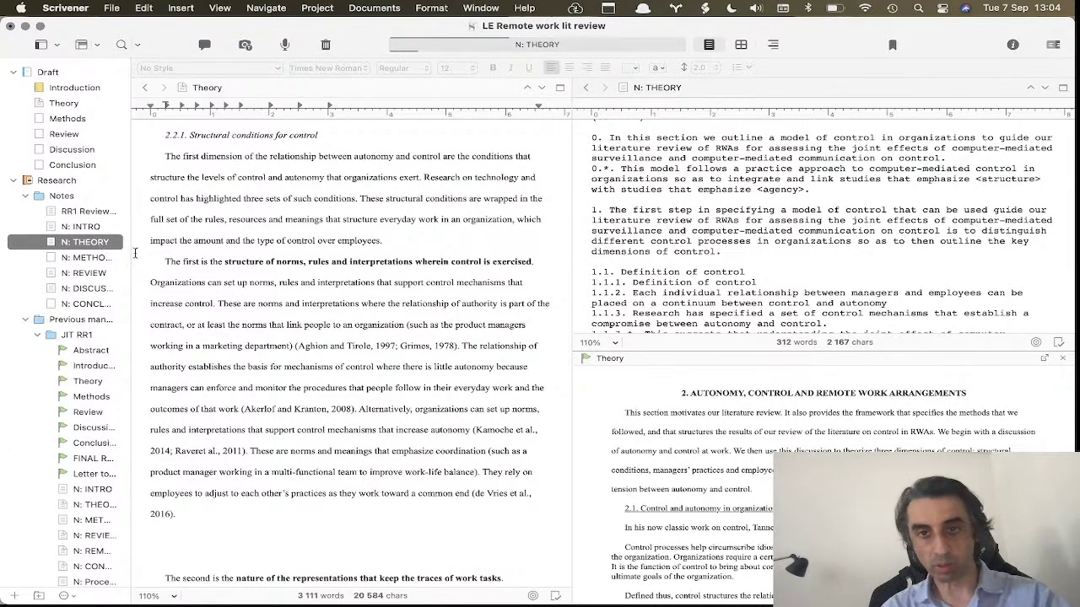
Detach the Theory copyholder into a quick reference window, look through its text and close the window.
click(1045, 363)
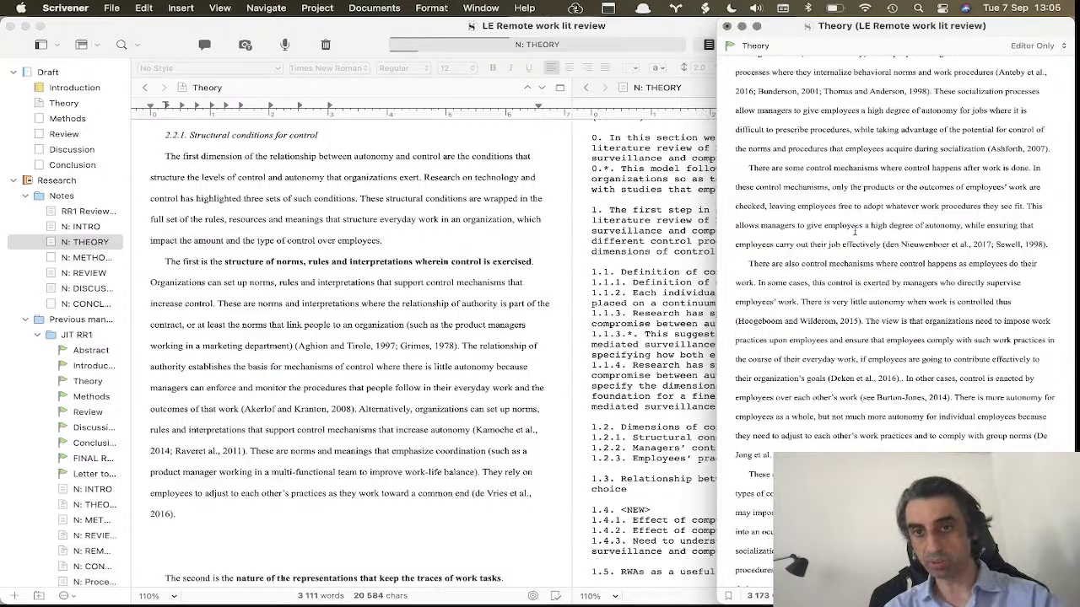
scroll(854, 230, down, 10)
scroll(855, 229, up, 10)
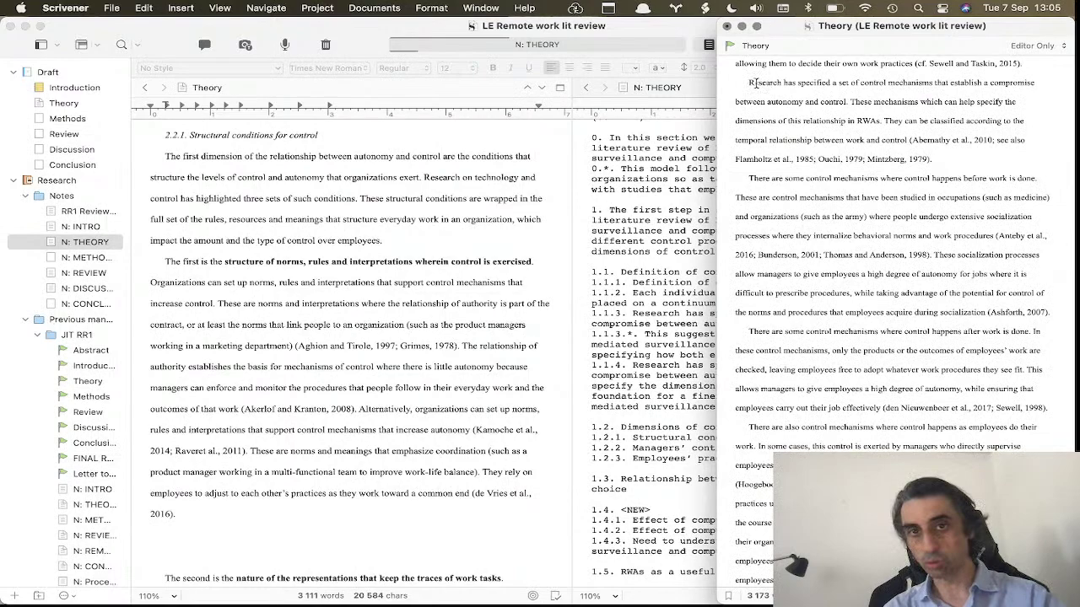
click(726, 26)
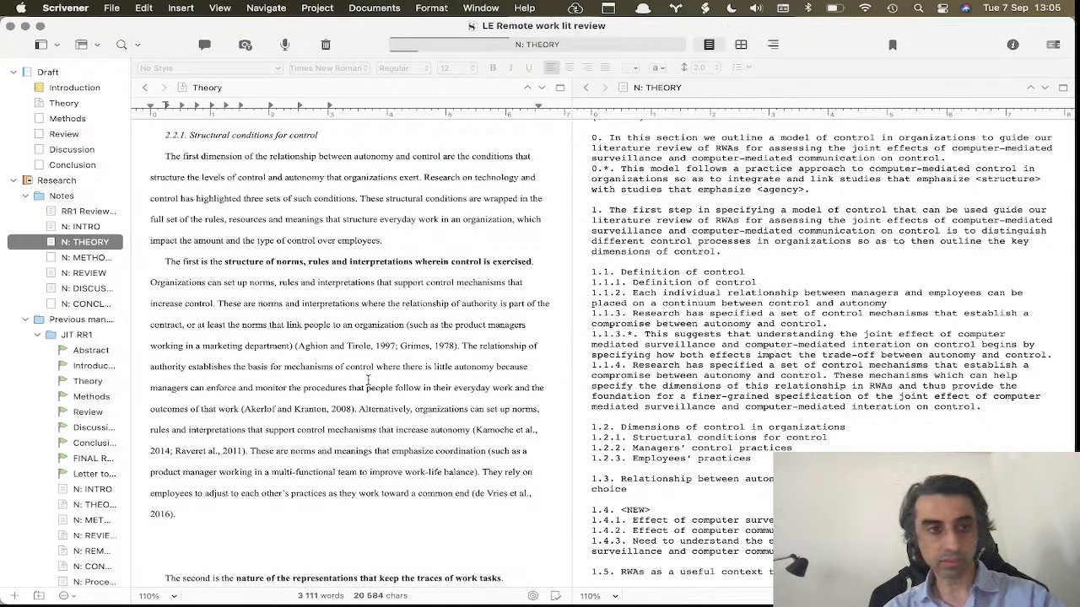
Open the previous manuscript's Discussion document in the second editor's copyholder and look over its opening paragraphs.
right_click(68, 429)
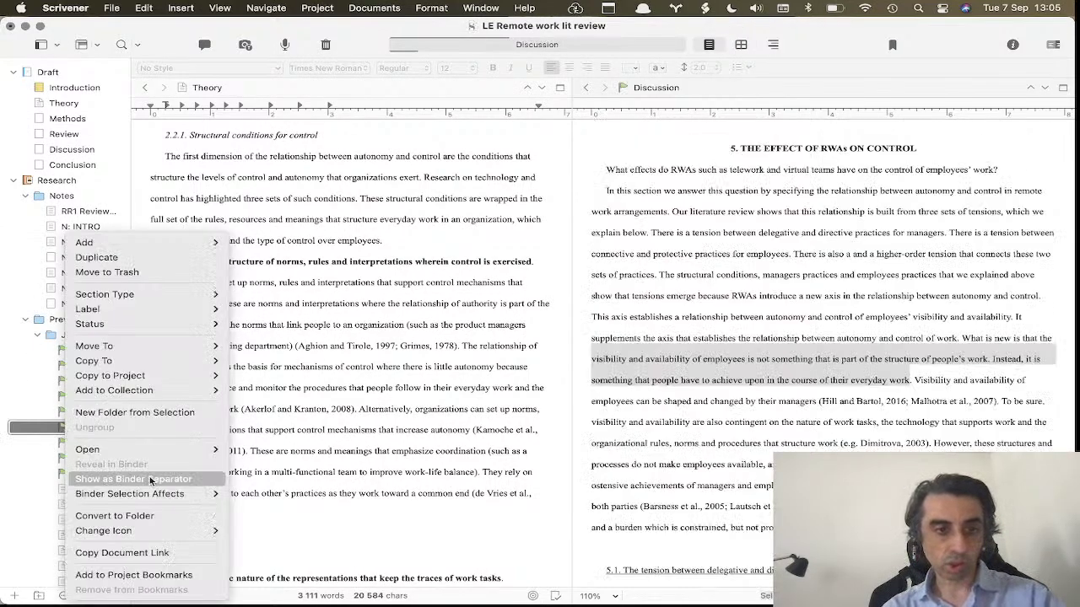
mouse_move(169, 450)
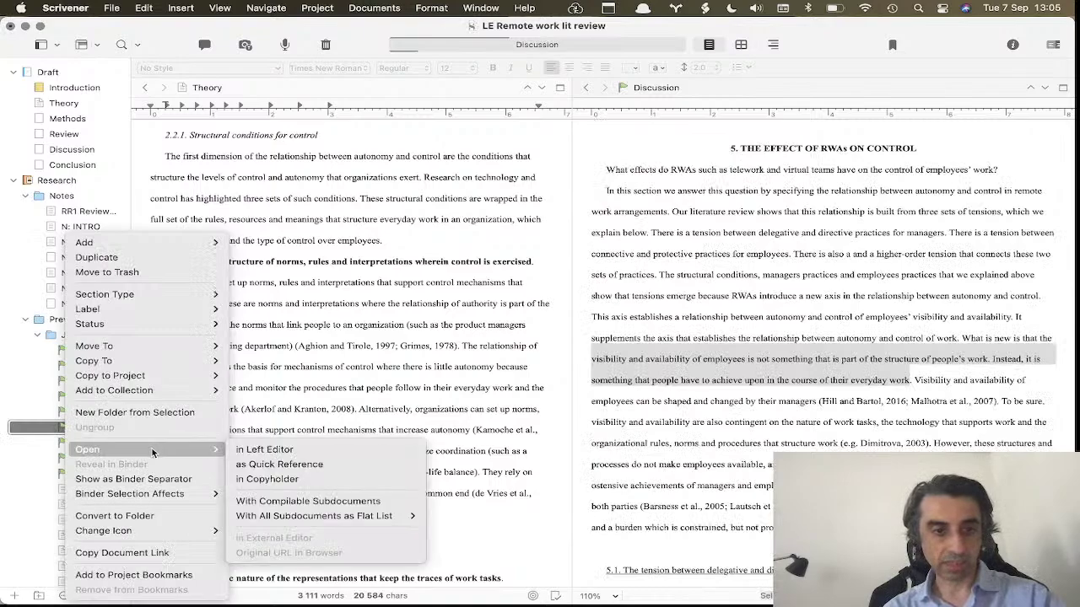
click(297, 479)
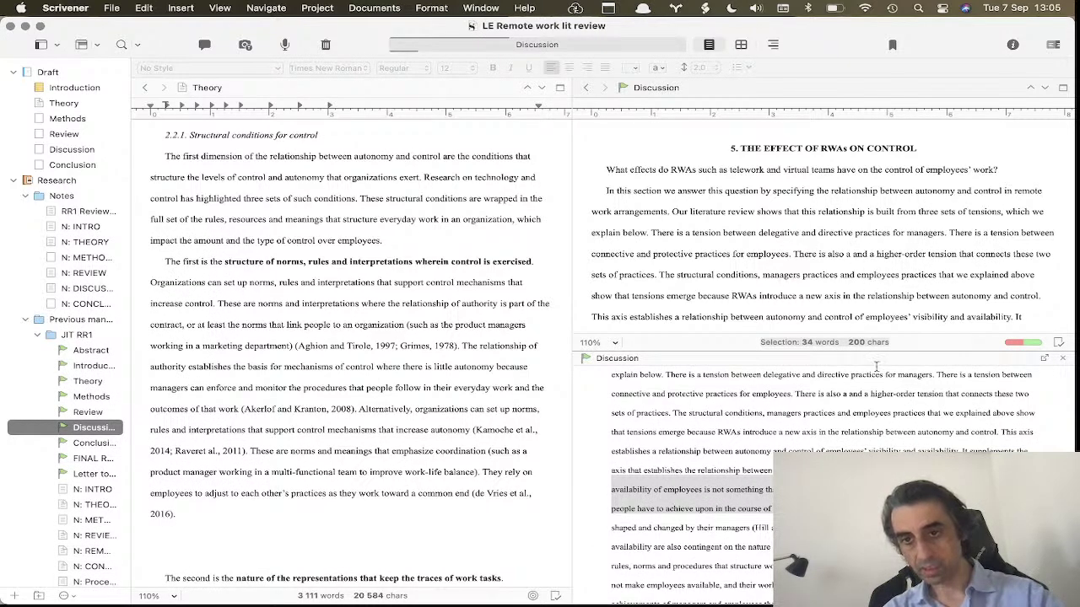
scroll(812, 415, up, 3)
scroll(830, 396, down, 3)
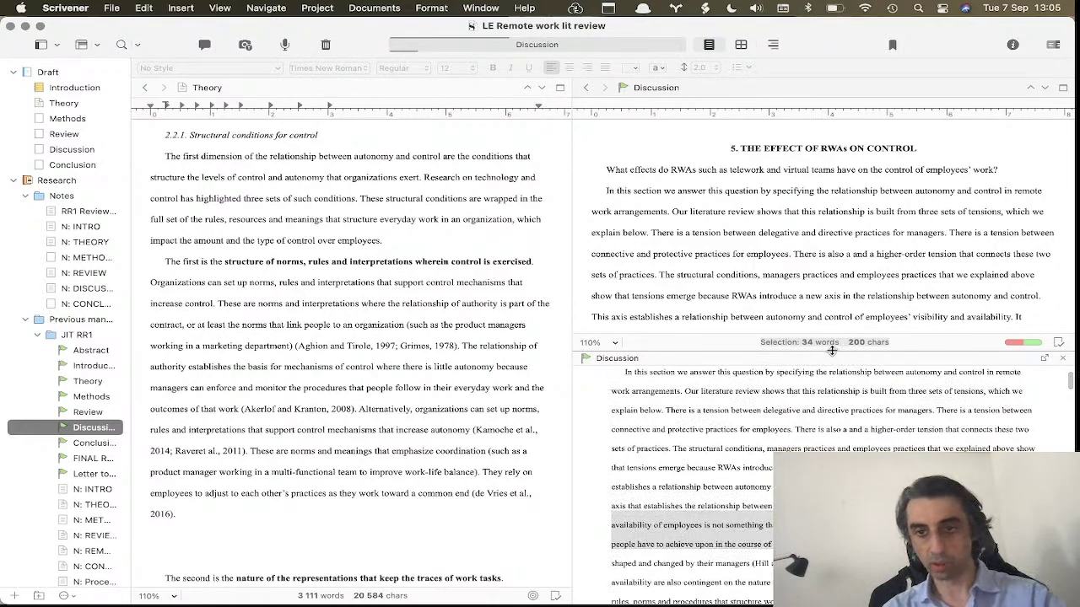
Load N: THEORY in the editor above the Discussion copyholder and adjust the height split between the two.
mouse_move(829, 353)
mouse_down()
mouse_move(827, 203)
mouse_move(846, 375)
mouse_move(842, 313)
mouse_move(837, 437)
mouse_move(832, 336)
mouse_up()
click(817, 247)
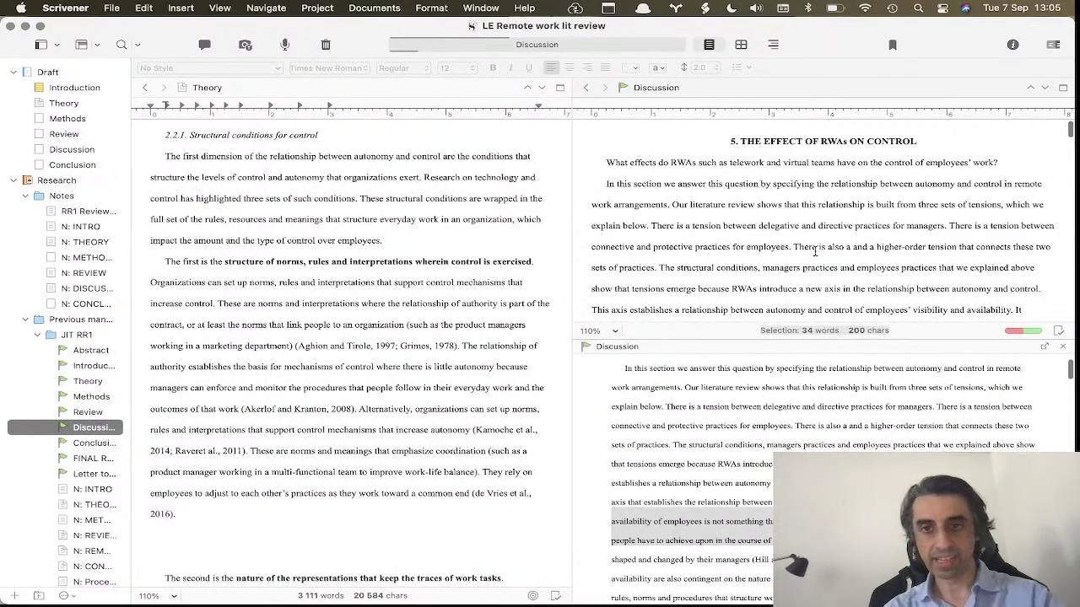
click(99, 242)
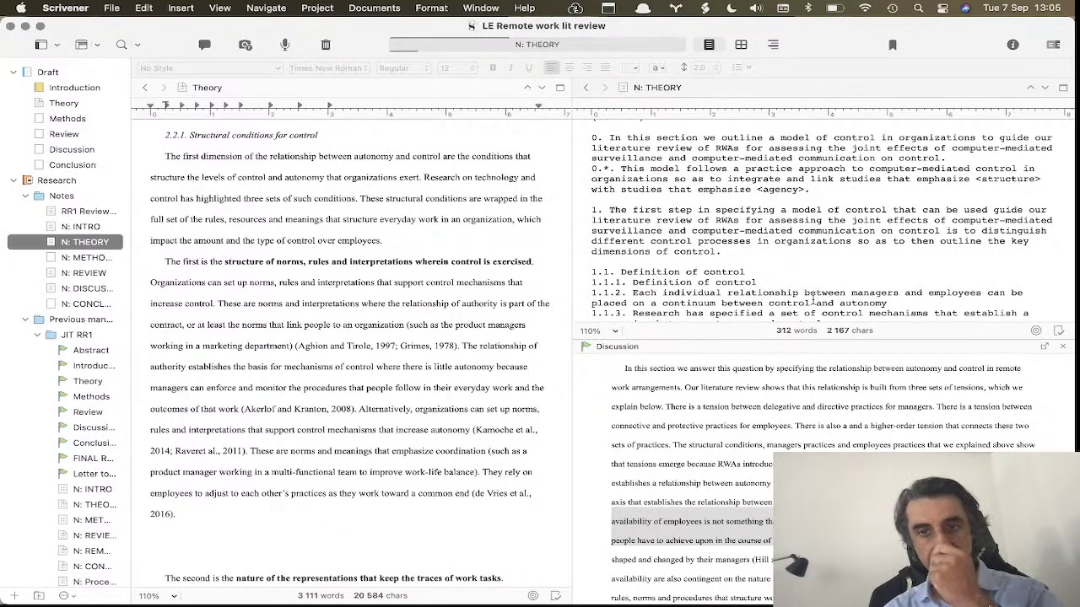
mouse_move(810, 334)
mouse_down()
mouse_move(810, 482)
mouse_move(802, 195)
mouse_move(811, 355)
mouse_up()
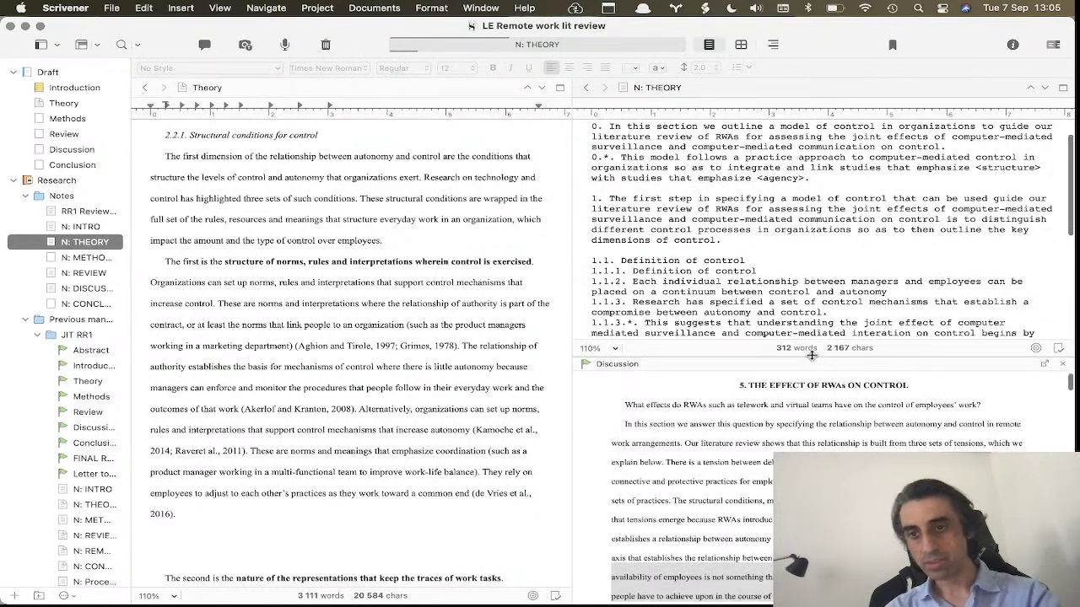
Close the Discussion copyholder and apply the Default layout to the project window.
click(1063, 364)
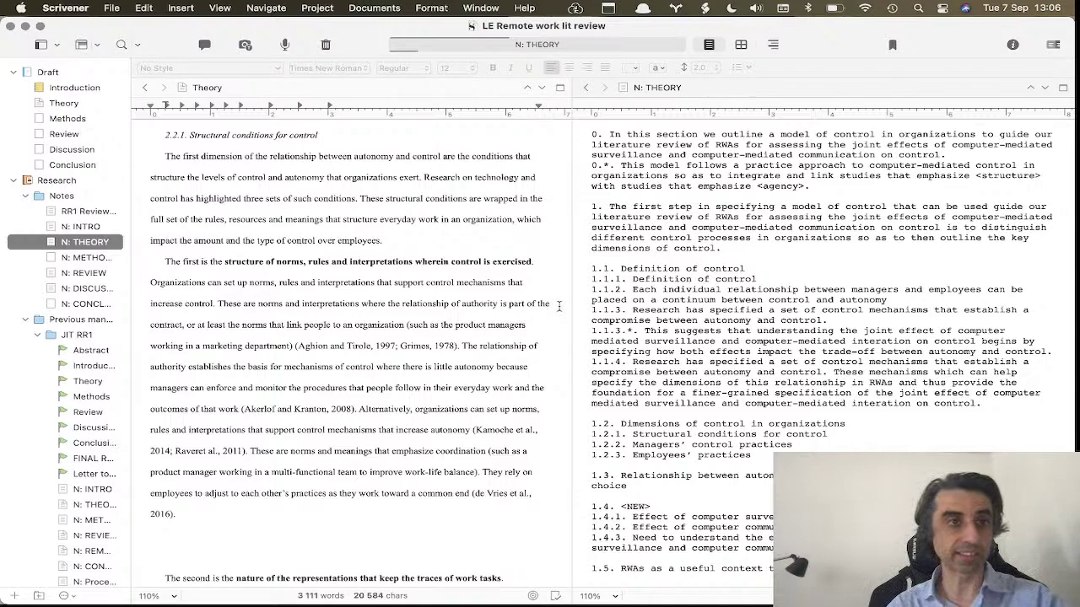
click(97, 47)
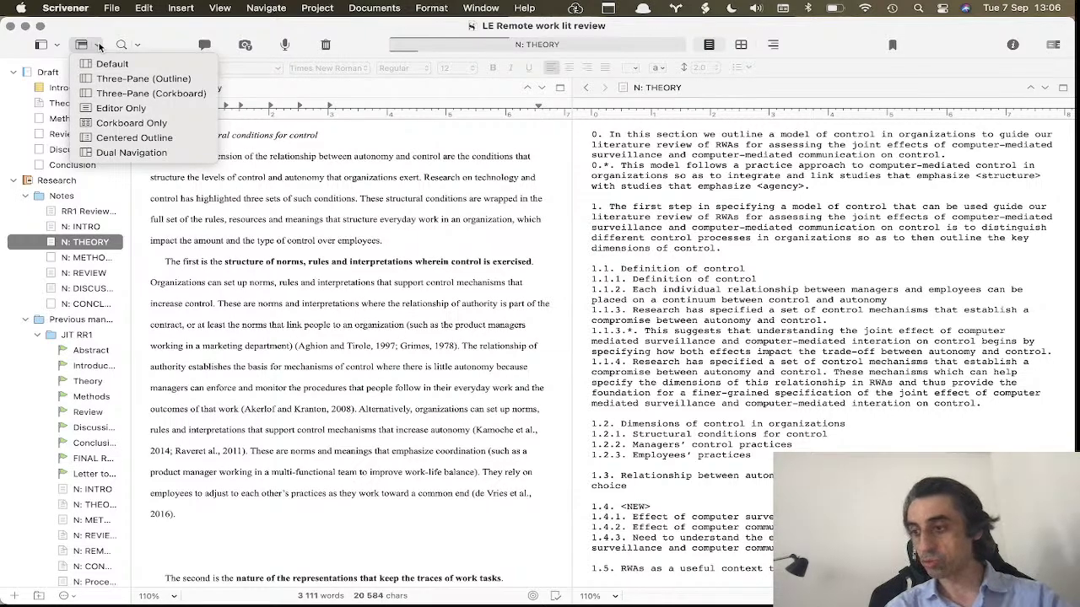
click(138, 65)
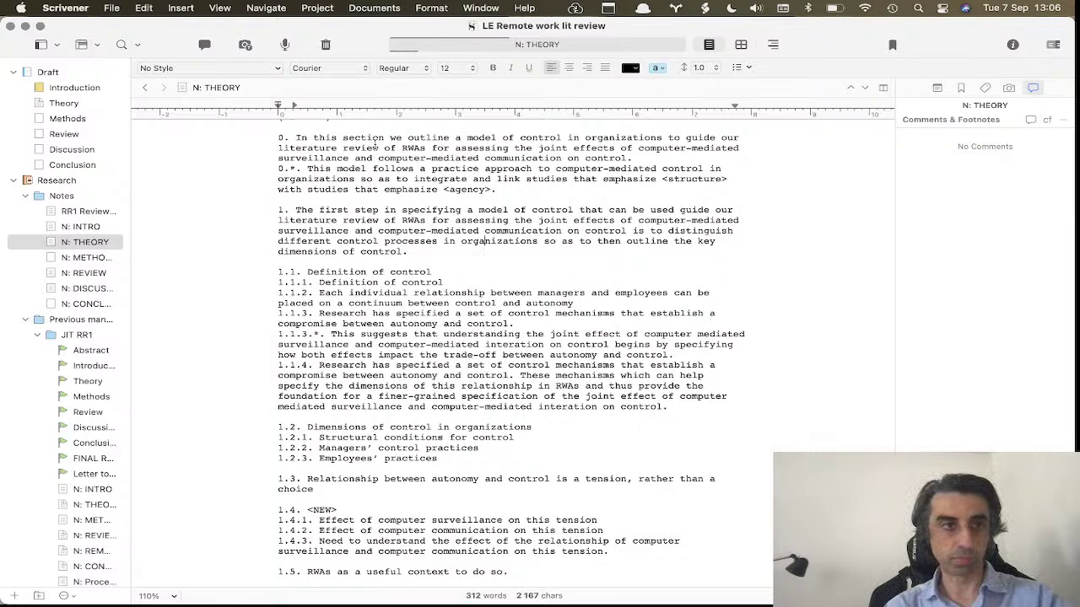
Close the layout manager and apply the Three-Pane (Outline) layout, dismissing its tips.
click(85, 45)
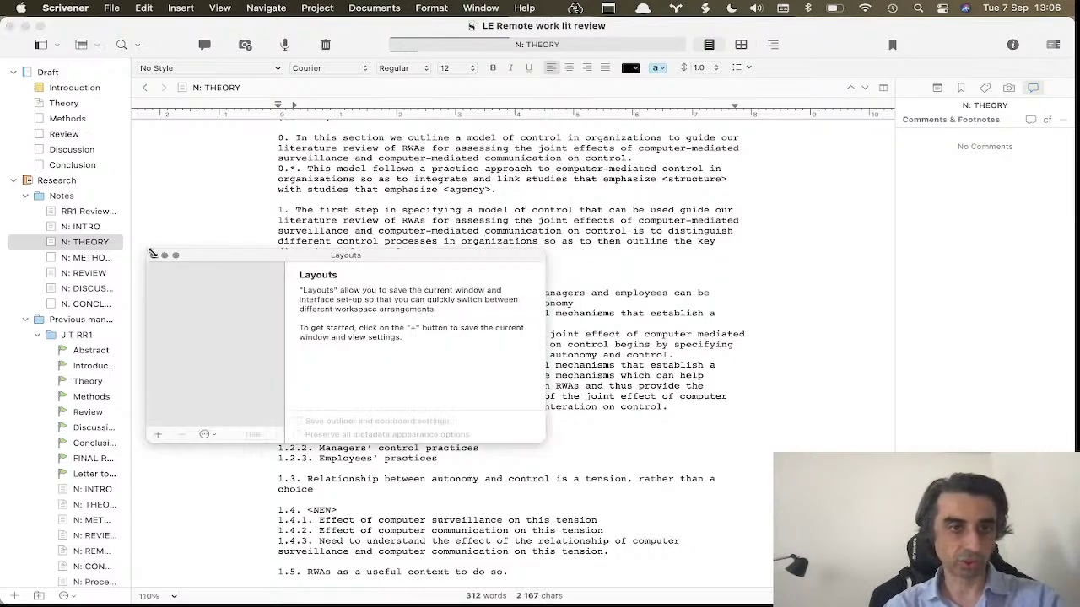
click(153, 255)
click(97, 45)
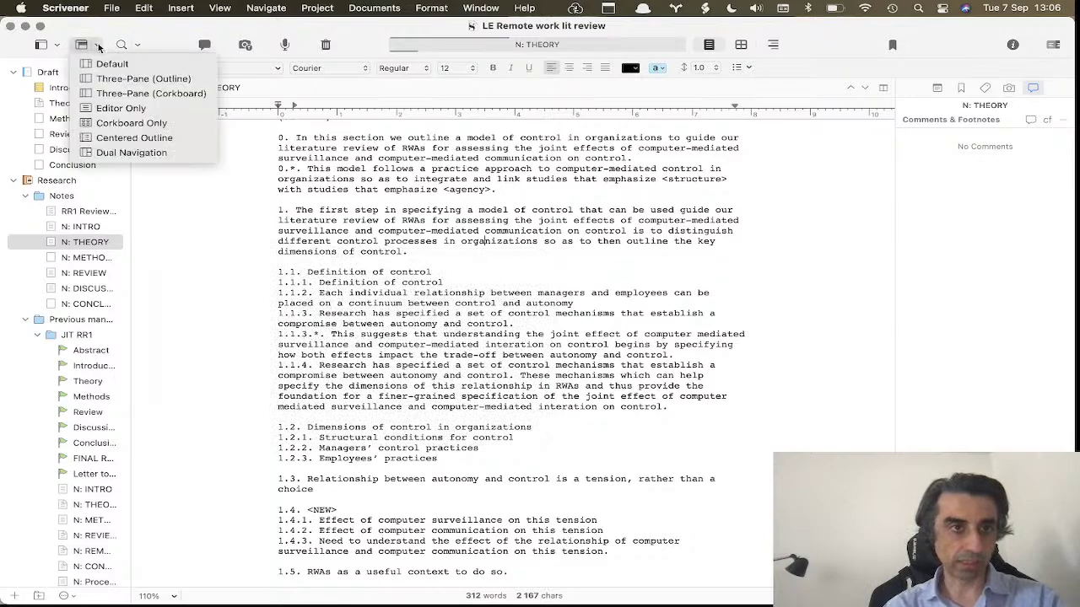
click(118, 78)
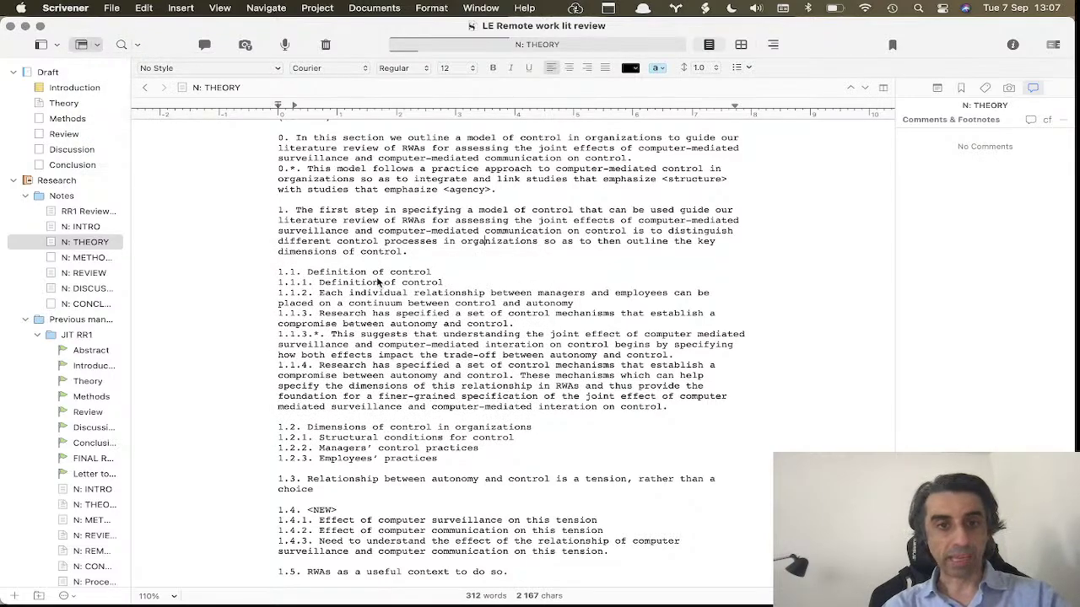
click(599, 291)
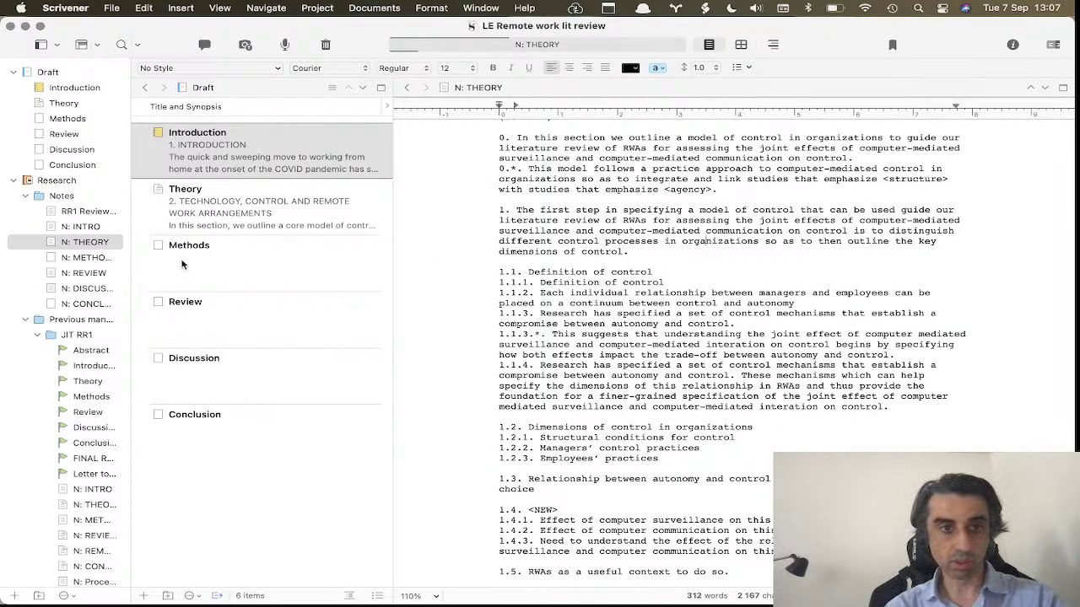
Switch the project window to the Three-Pane (Corkboard) layout and dismiss its tips.
click(89, 44)
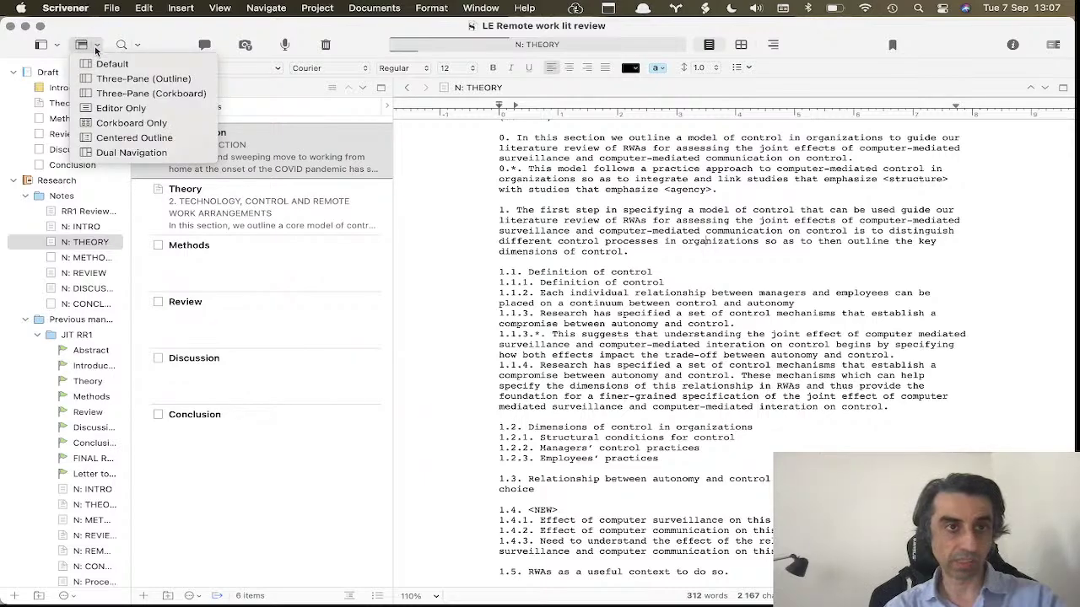
click(134, 95)
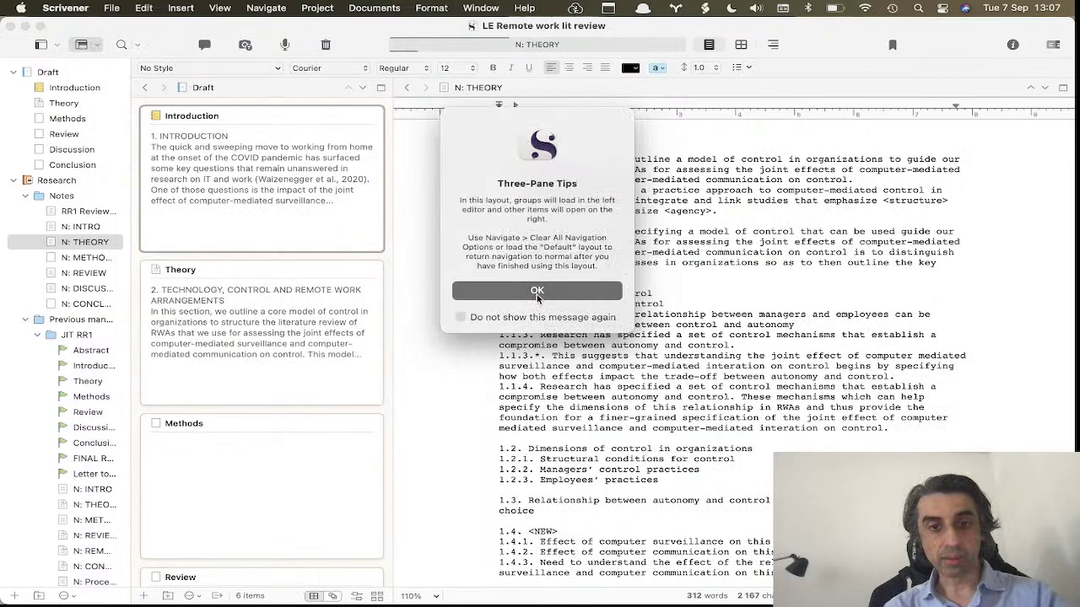
click(537, 292)
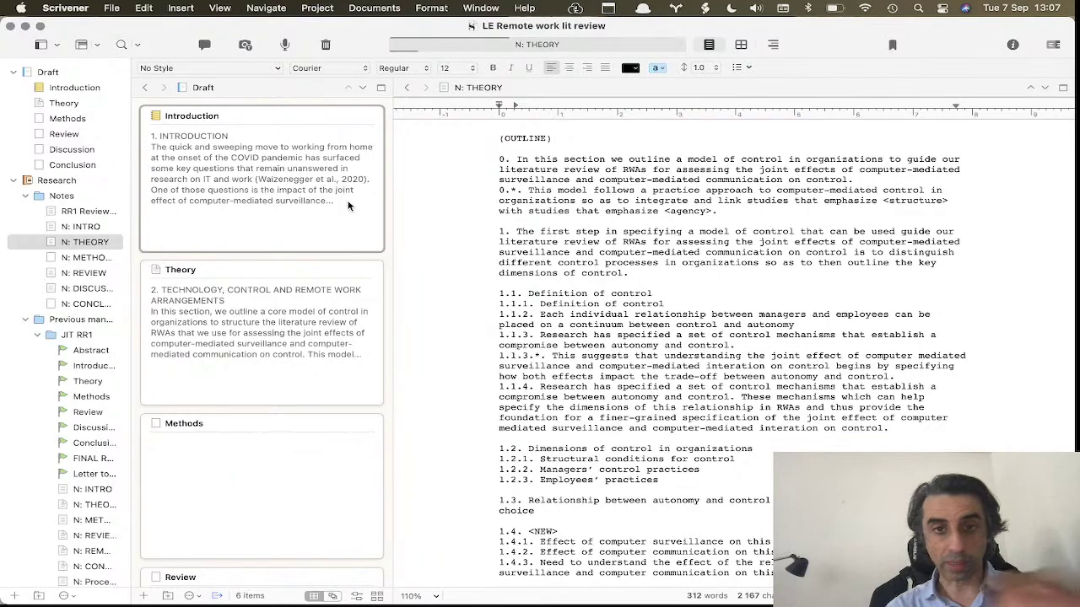
Open the Introduction from its corkboard card in the adjoining editor and view the start of its text.
click(304, 192)
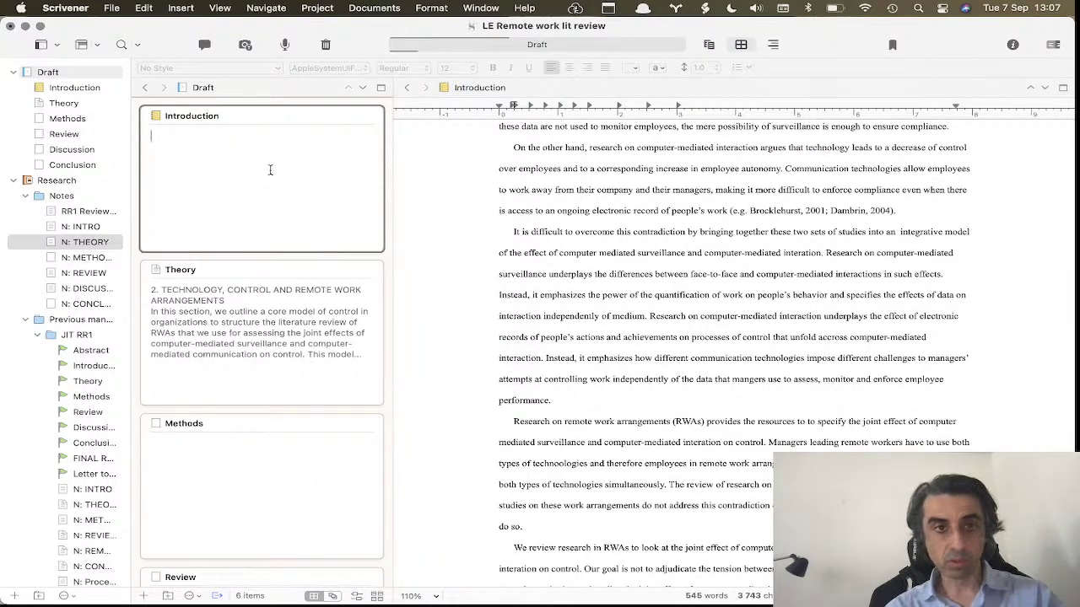
scroll(572, 291, up, 10)
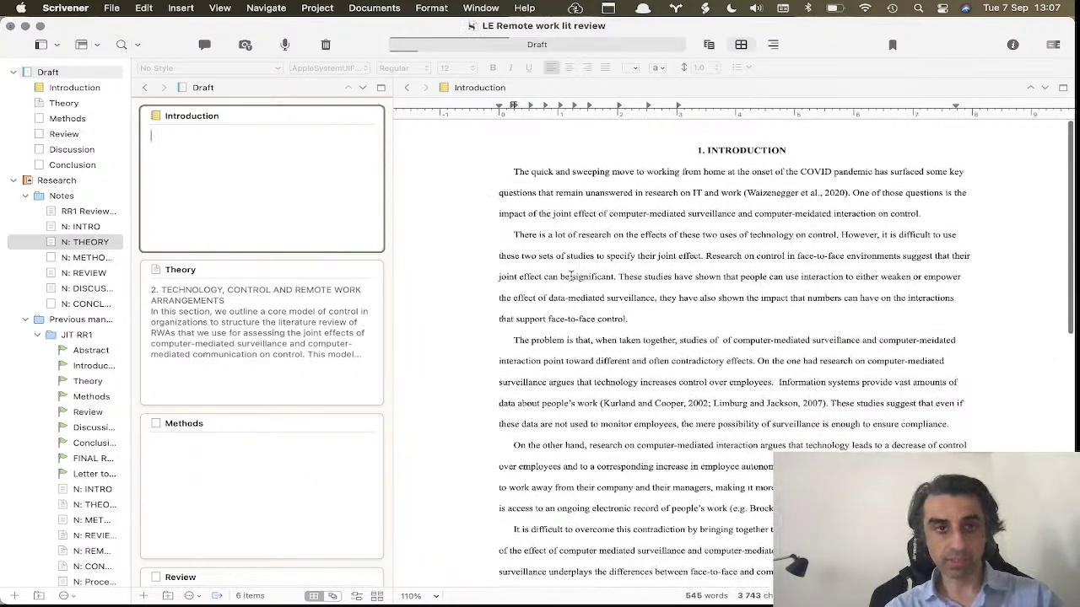
Enter the synopsis "This would be a synopsis" on the Introduction card and return to the Introduction text.
text(This)
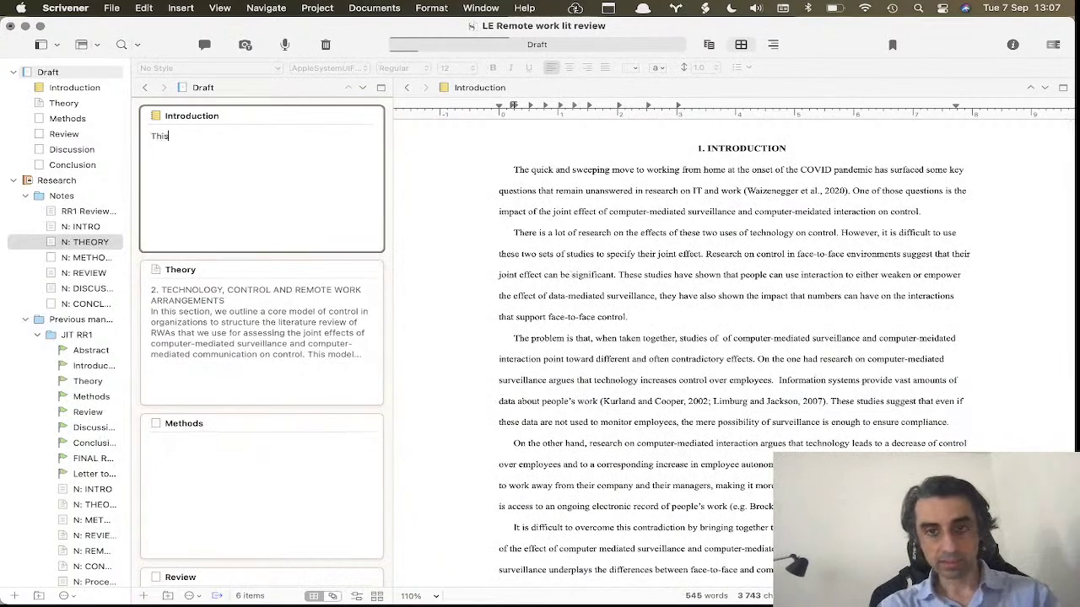
text( would w)
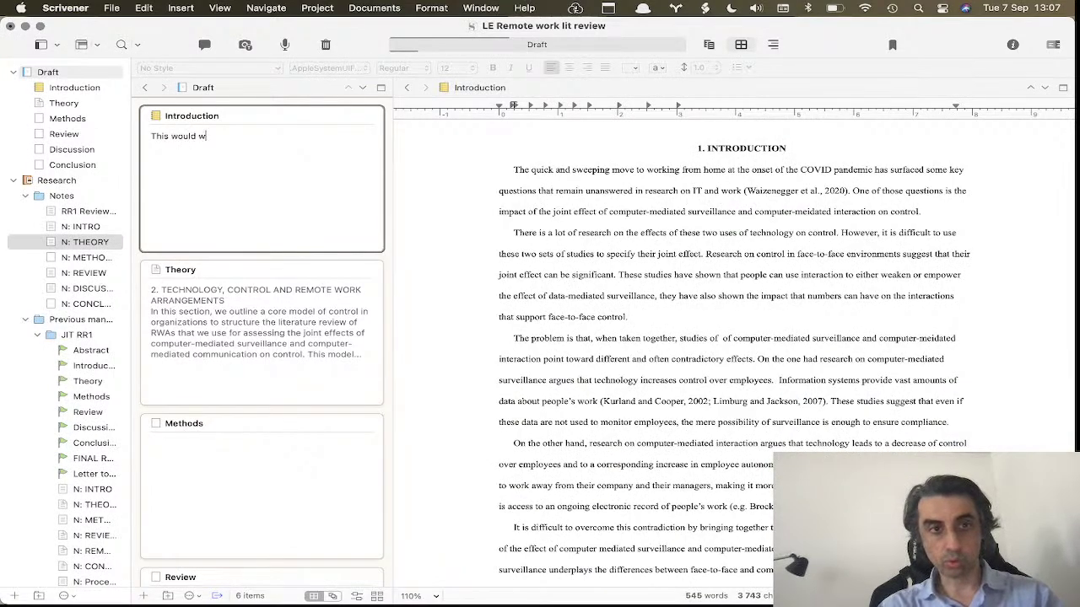
key(BackSpace)
text(be a syn)
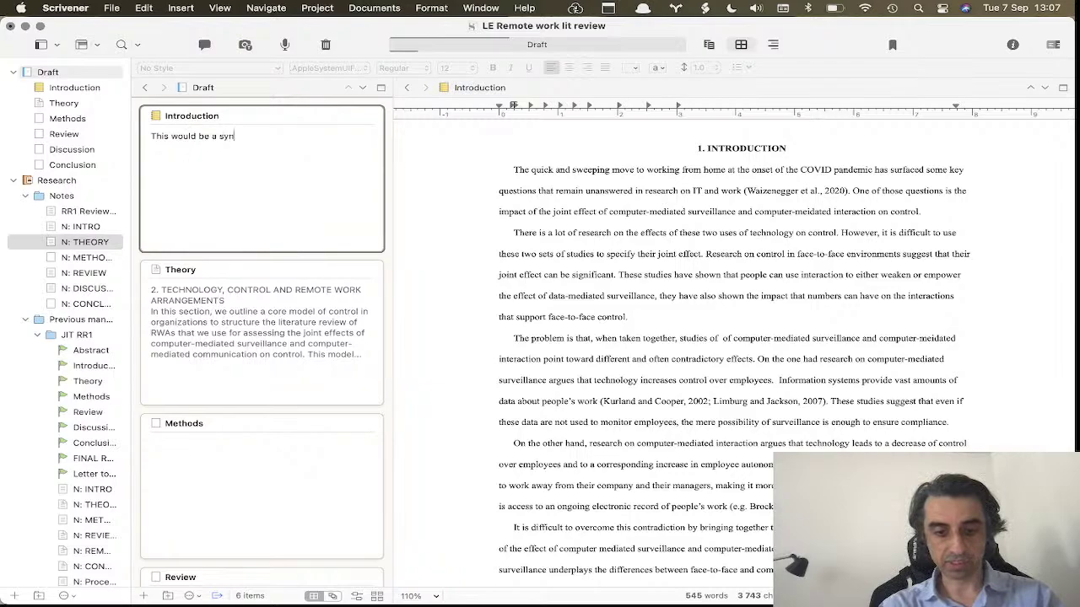
text(opsis)
click(888, 440)
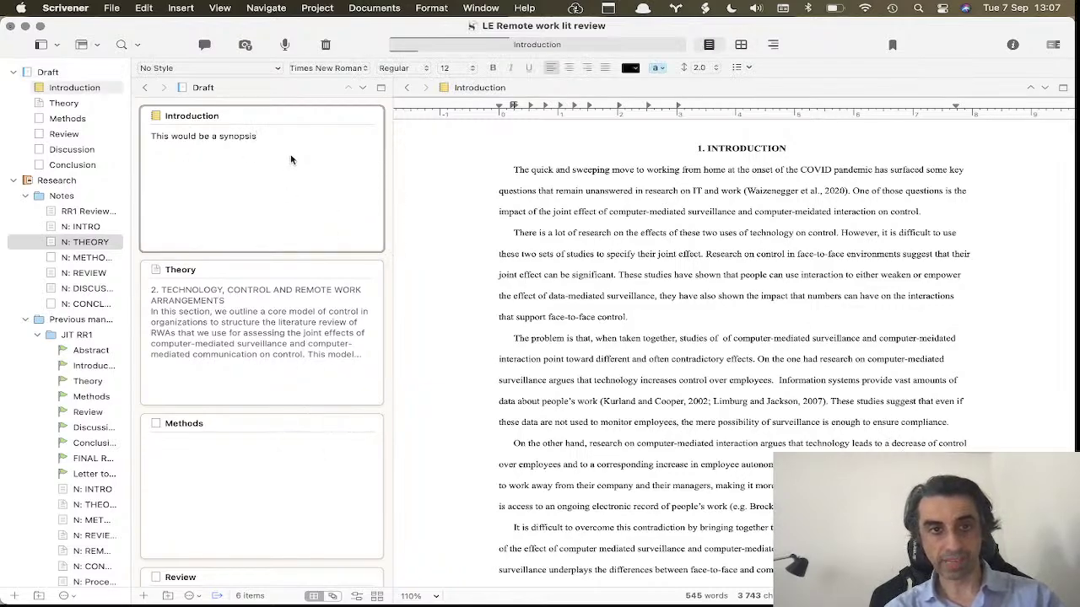
scroll(307, 396, down, 2)
scroll(307, 396, up, 2)
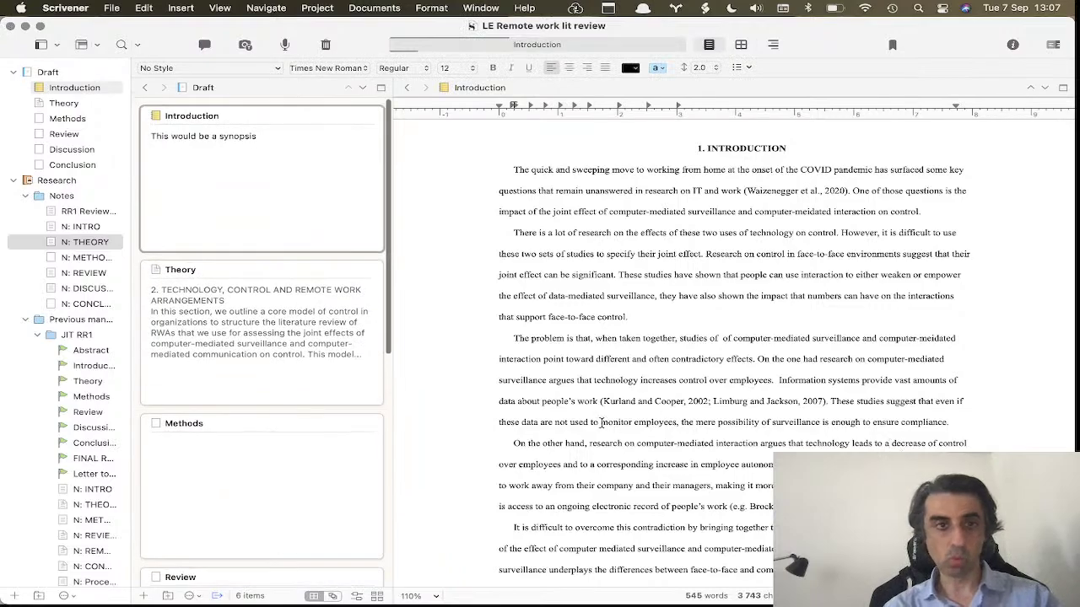
Close the layout manager and apply the Corkboard Only layout to the project window.
click(81, 44)
click(154, 255)
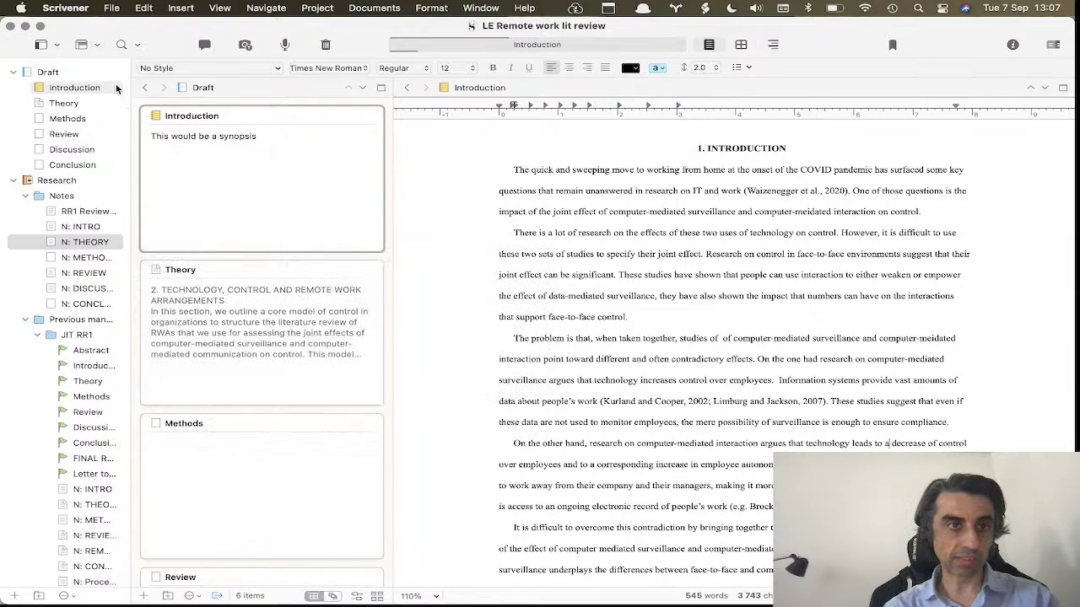
click(97, 44)
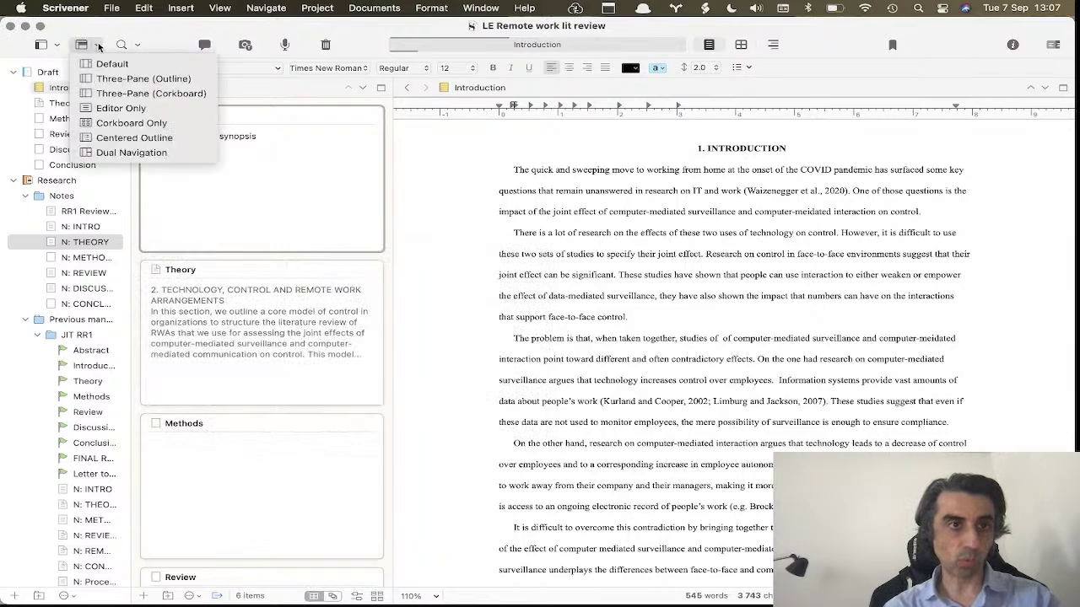
click(165, 128)
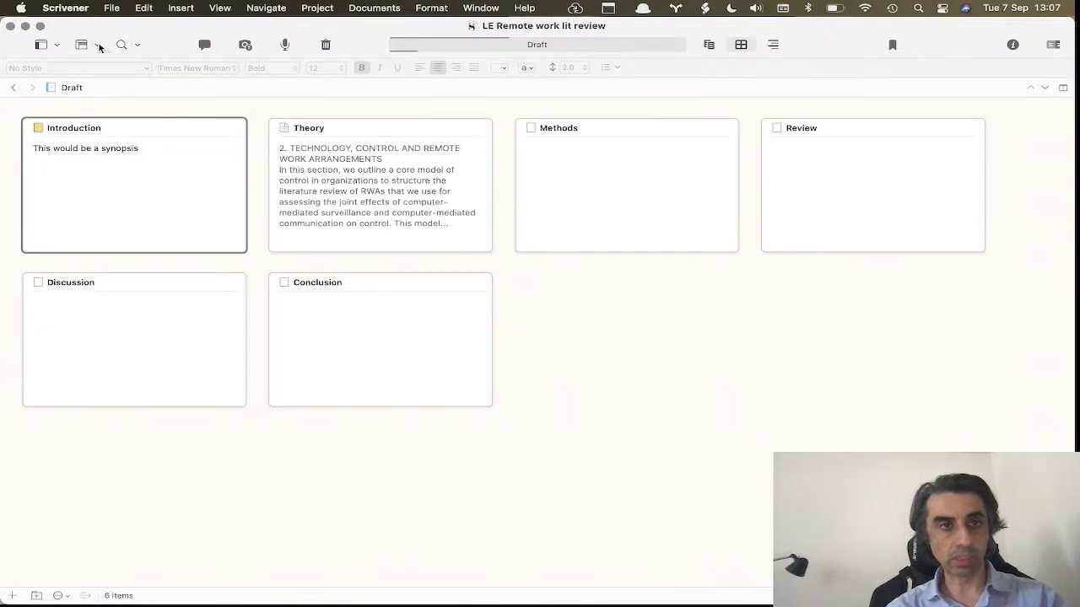
Dismiss the layout manager and switch the project window to the Centered Outline layout.
click(91, 44)
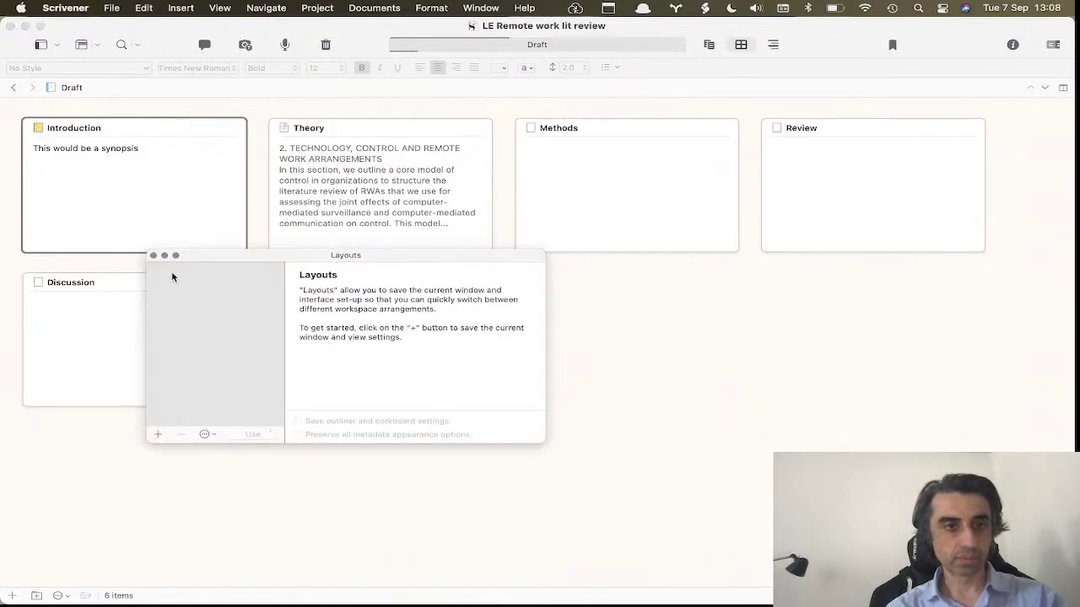
click(154, 255)
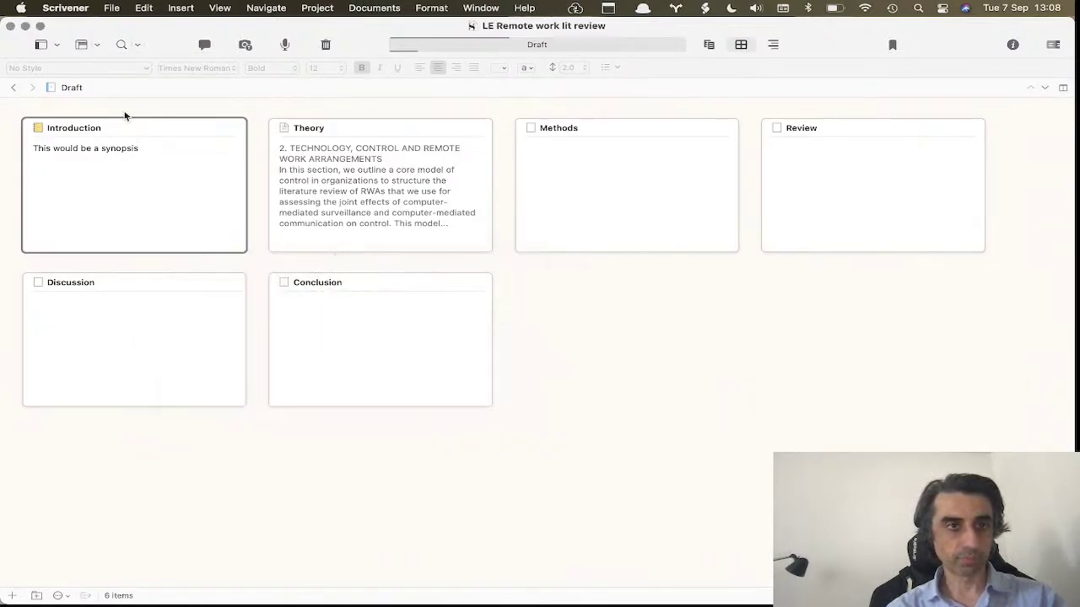
click(99, 45)
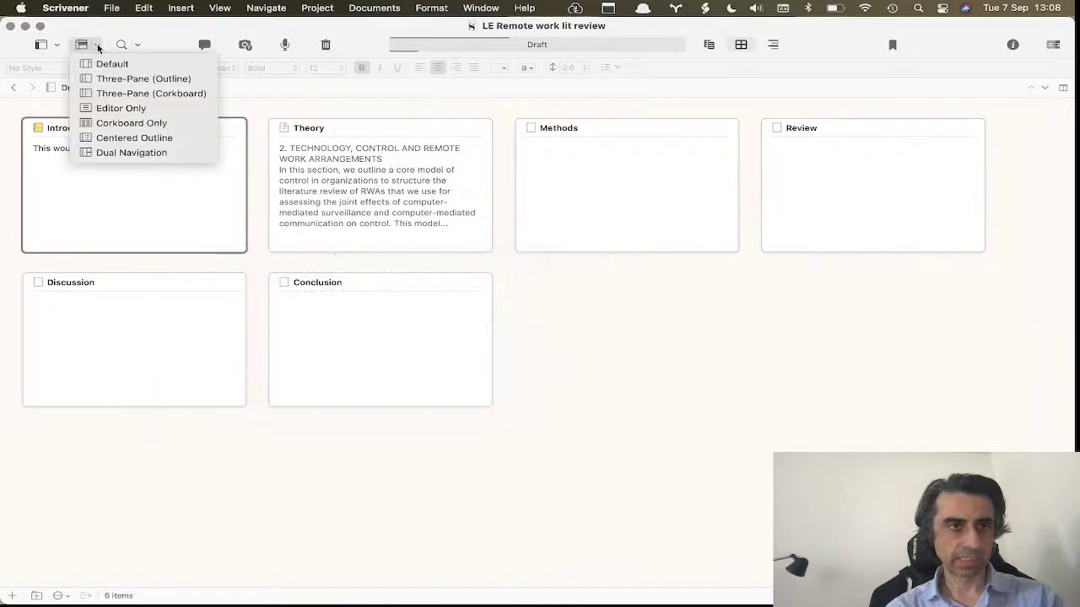
click(143, 143)
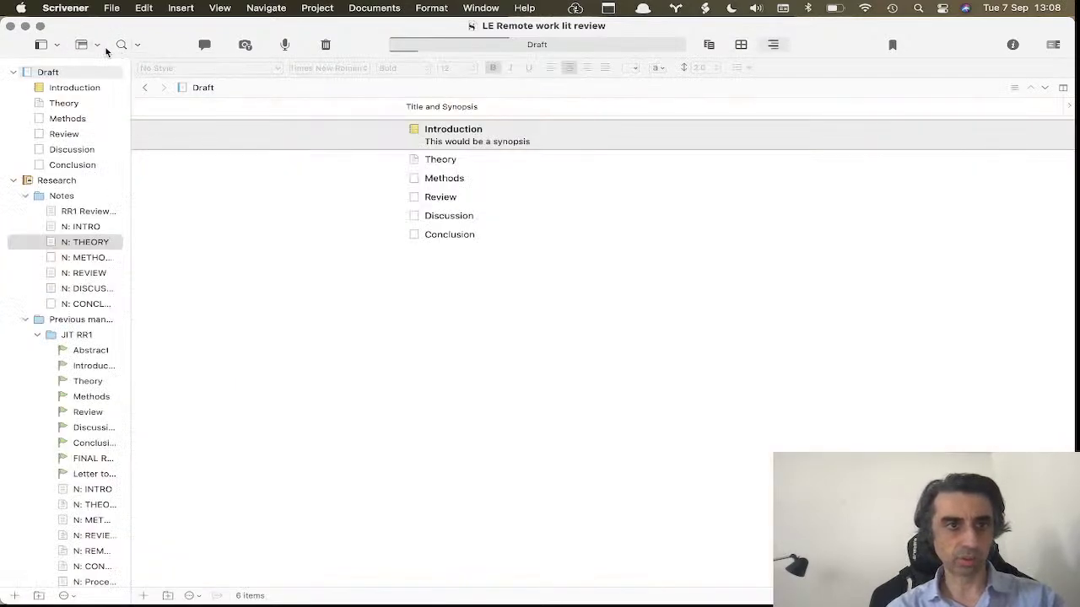
Apply the Dual Navigation layout, dismiss its tips and view the start of the Introduction.
click(99, 45)
click(118, 154)
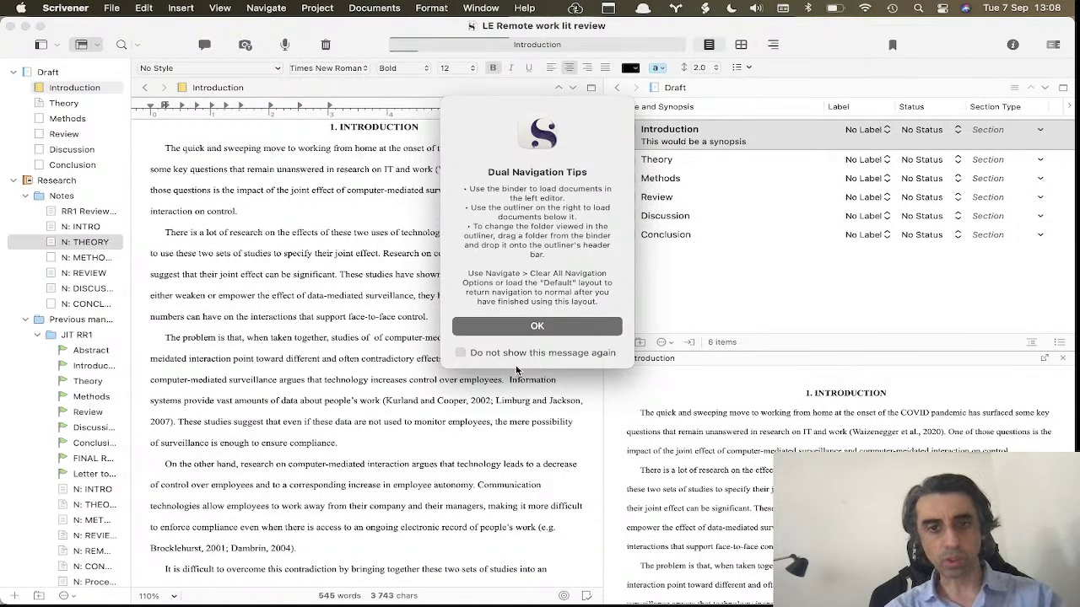
click(556, 325)
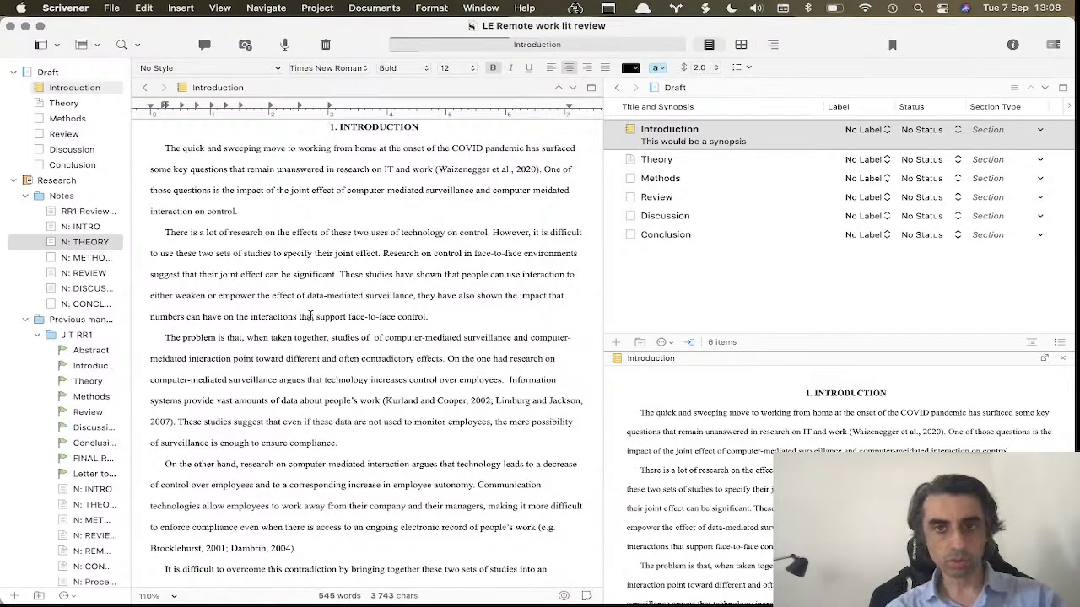
scroll(365, 216, up, 2)
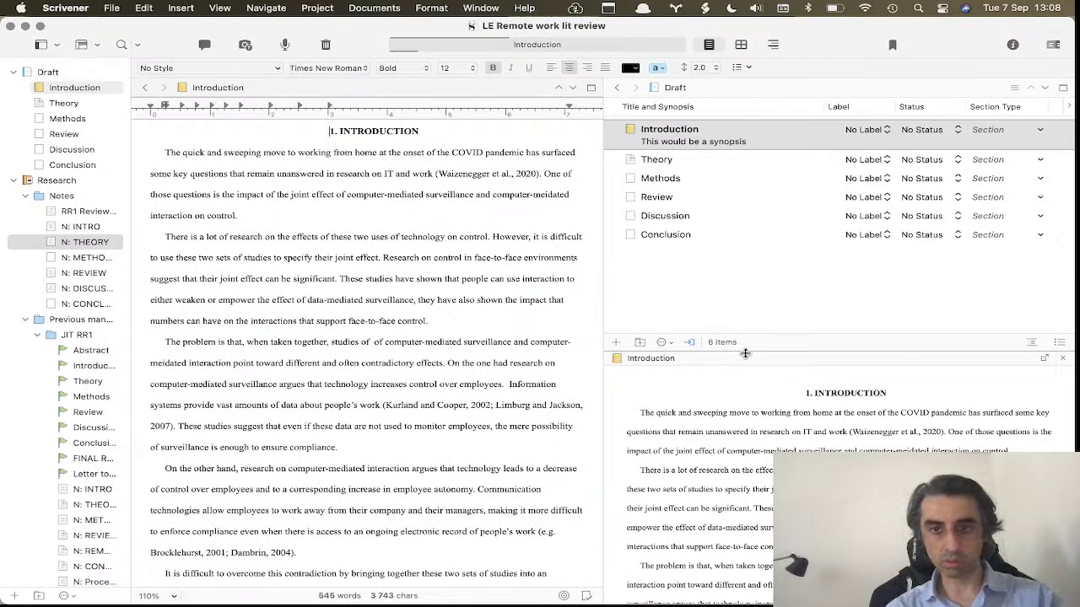
Enlarge the copyholder below the outliner and load Theory, followed by Introduction, into it from the outline.
drag(766, 350, 765, 278)
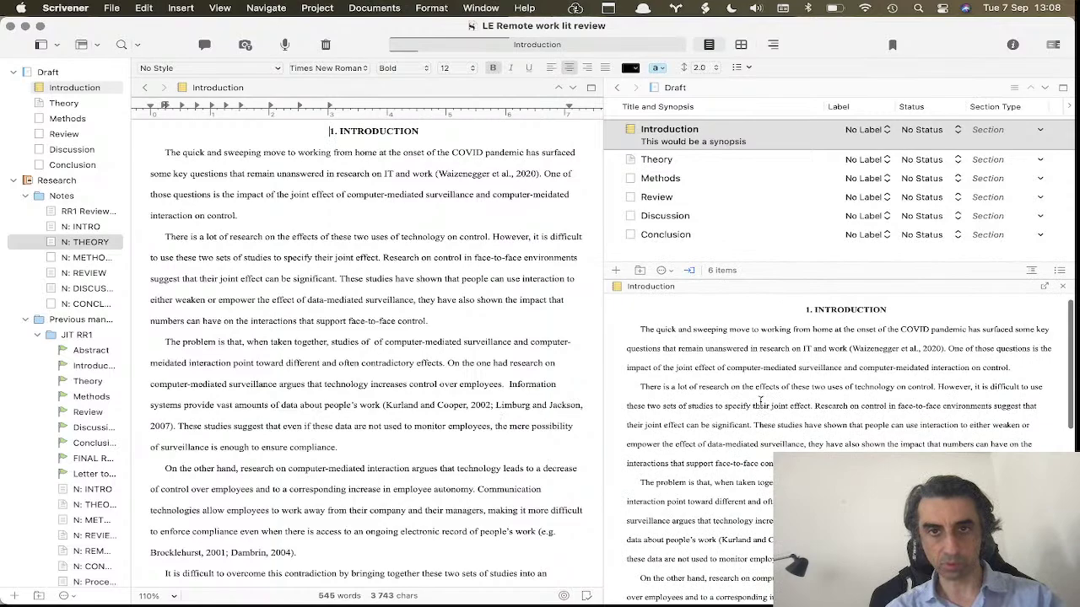
click(750, 364)
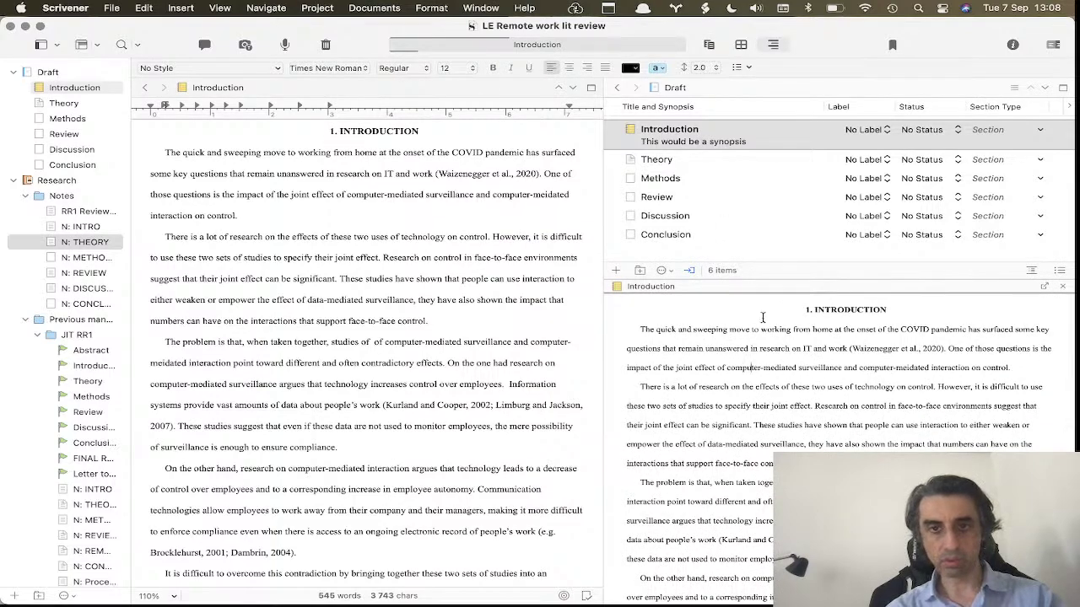
click(679, 162)
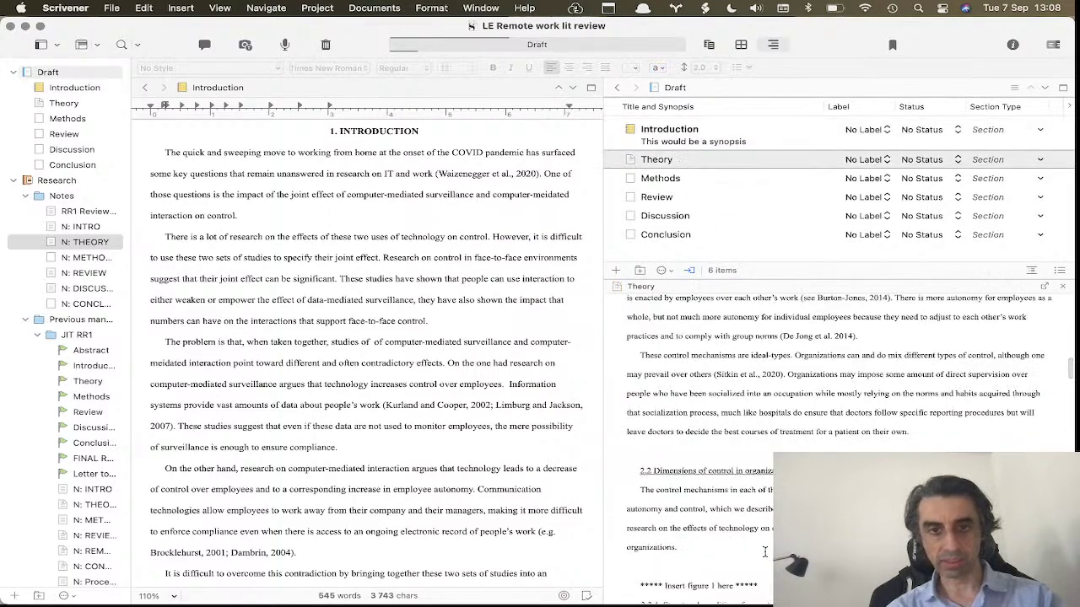
click(725, 151)
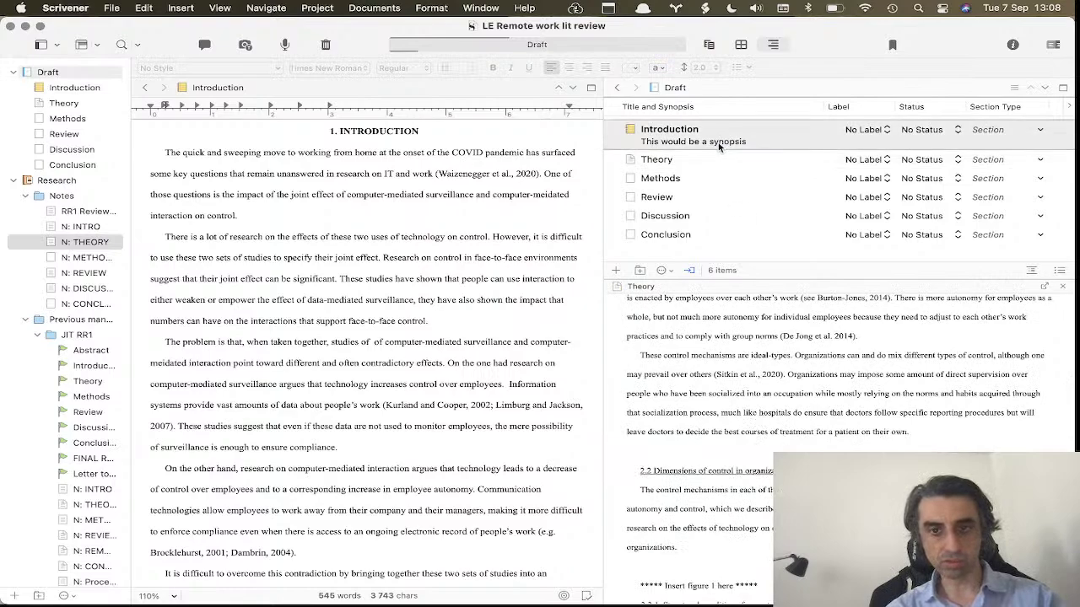
Browse the Methods draft and the section notes in the main editor, ending with the RR1 Review notes.
click(67, 118)
click(95, 258)
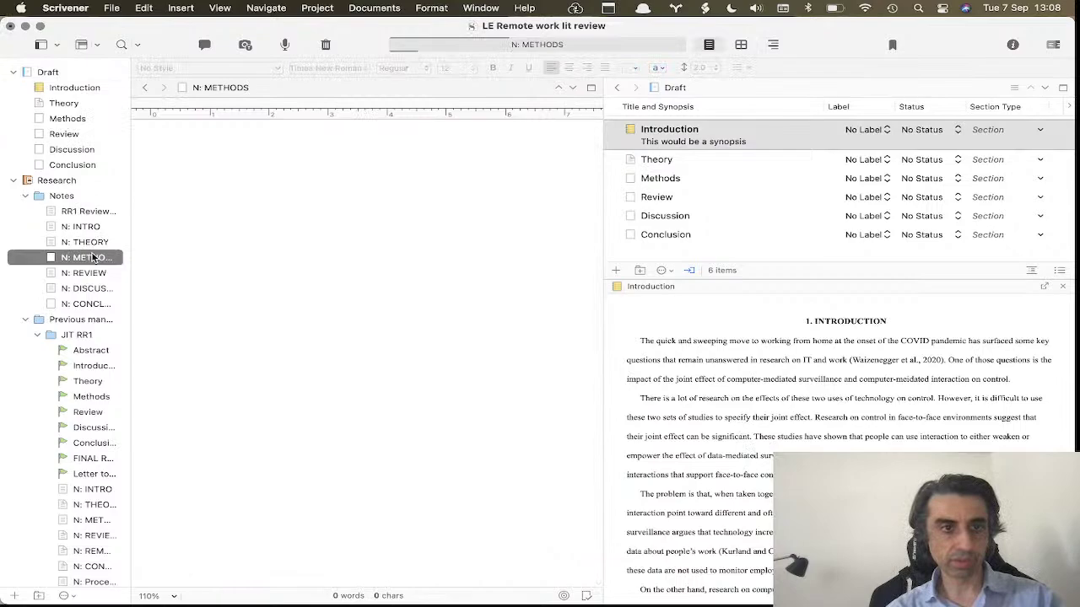
click(93, 243)
click(88, 212)
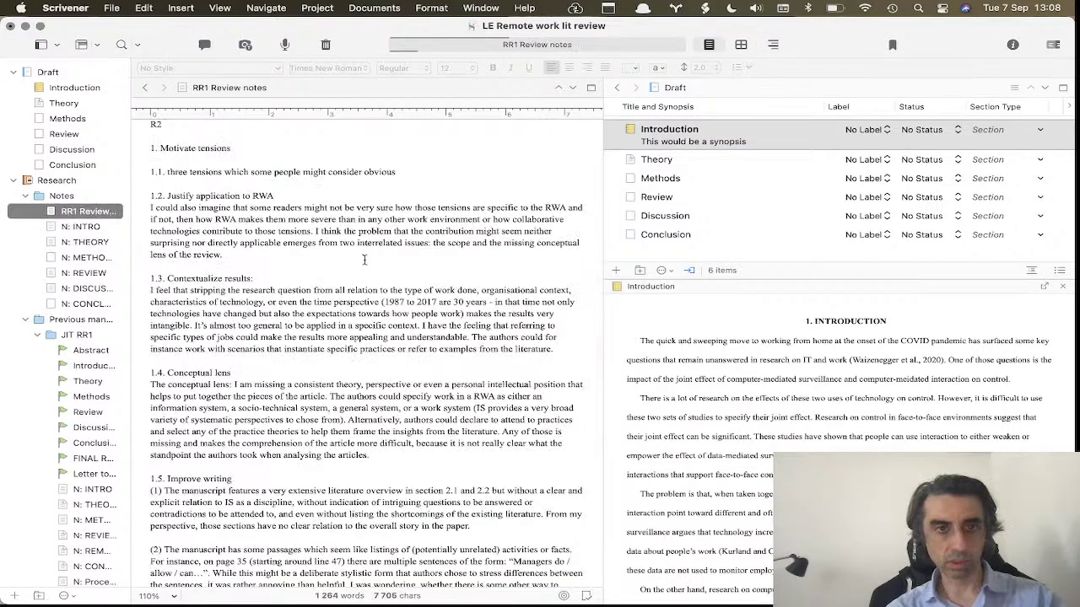
Close the layout manager and return the project window to the Default layout.
click(84, 45)
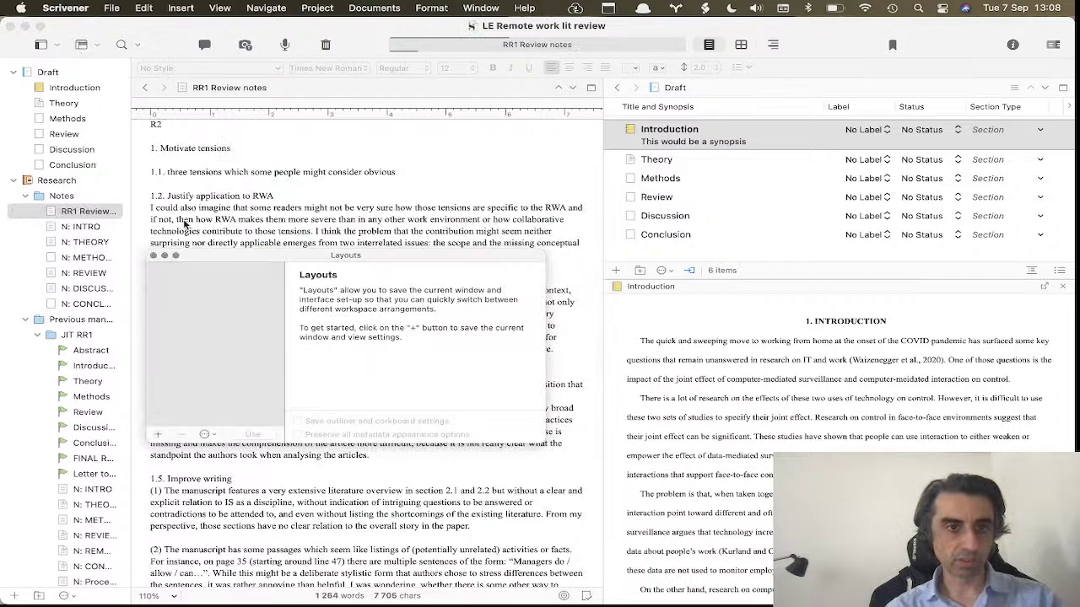
click(153, 254)
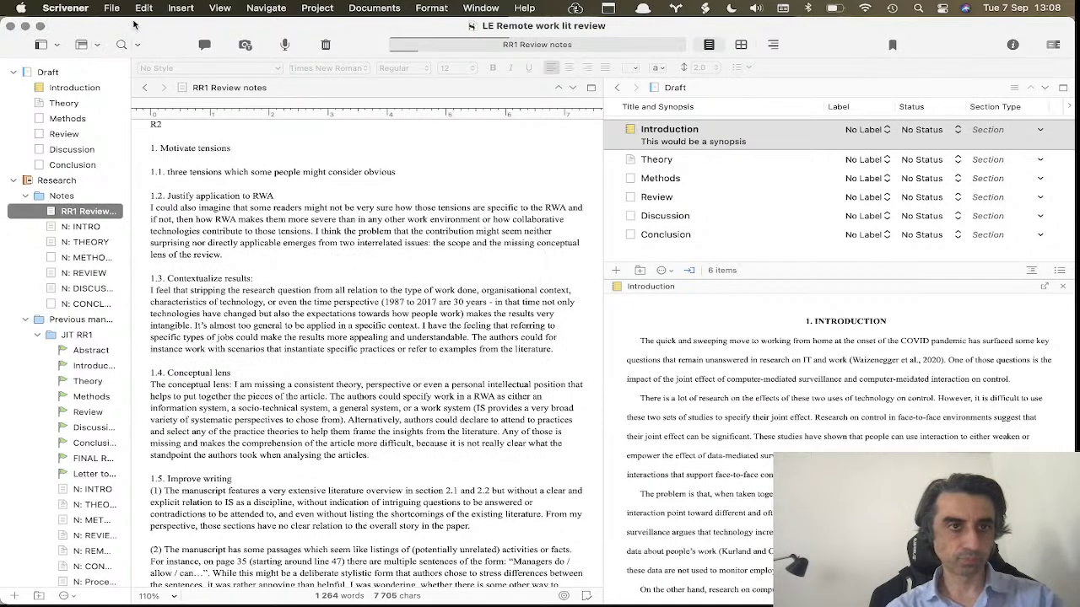
click(97, 47)
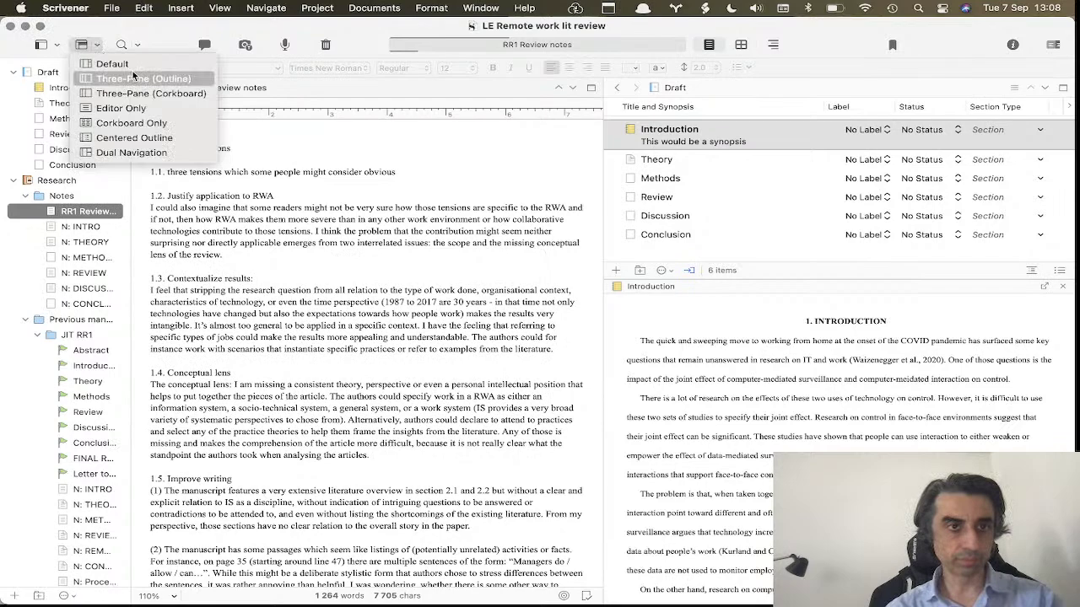
click(134, 65)
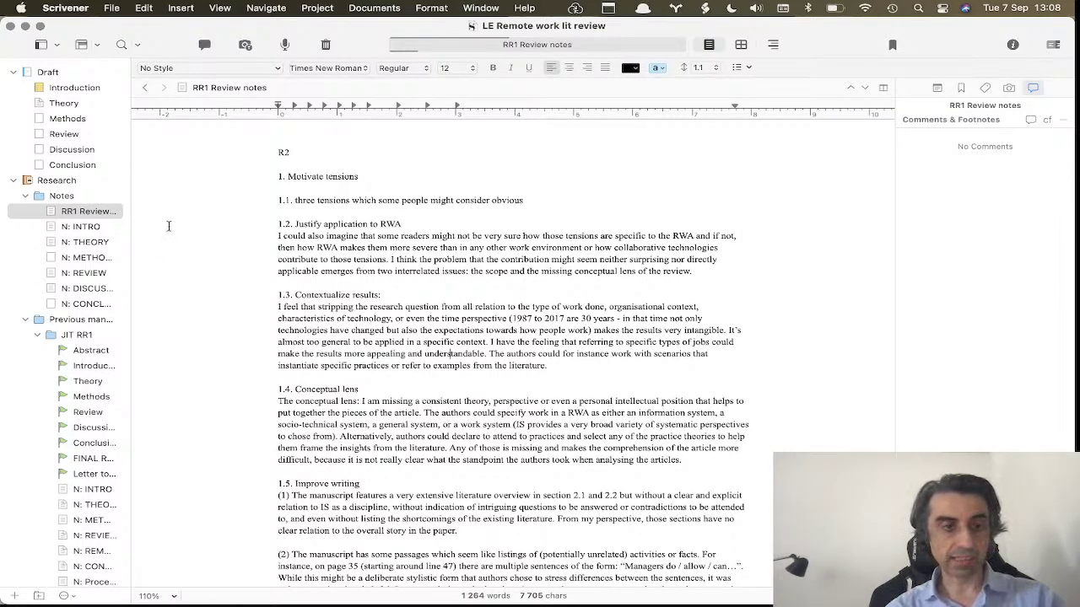
Split the editor into side-by-side panes and show the Draft folder as a corkboard beside the RR1 Review notes.
key(super+shift+apostrophe)
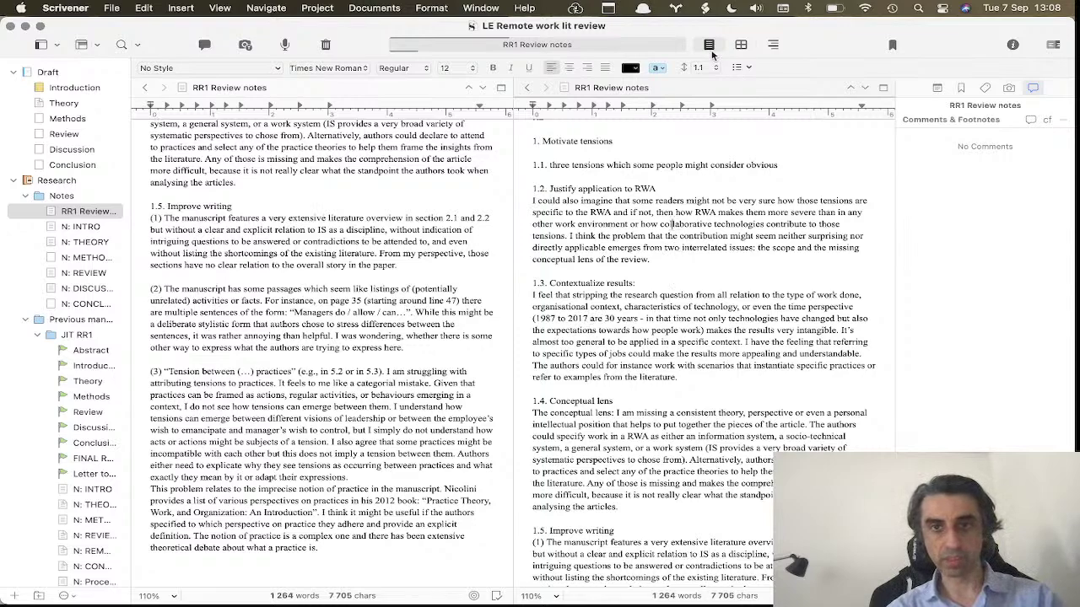
click(743, 44)
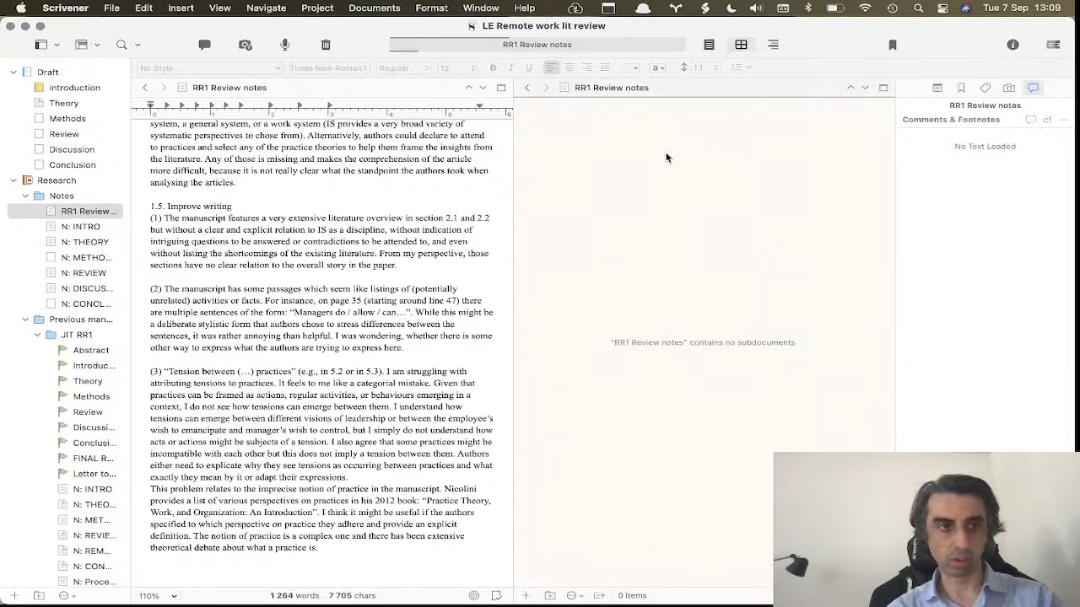
click(47, 73)
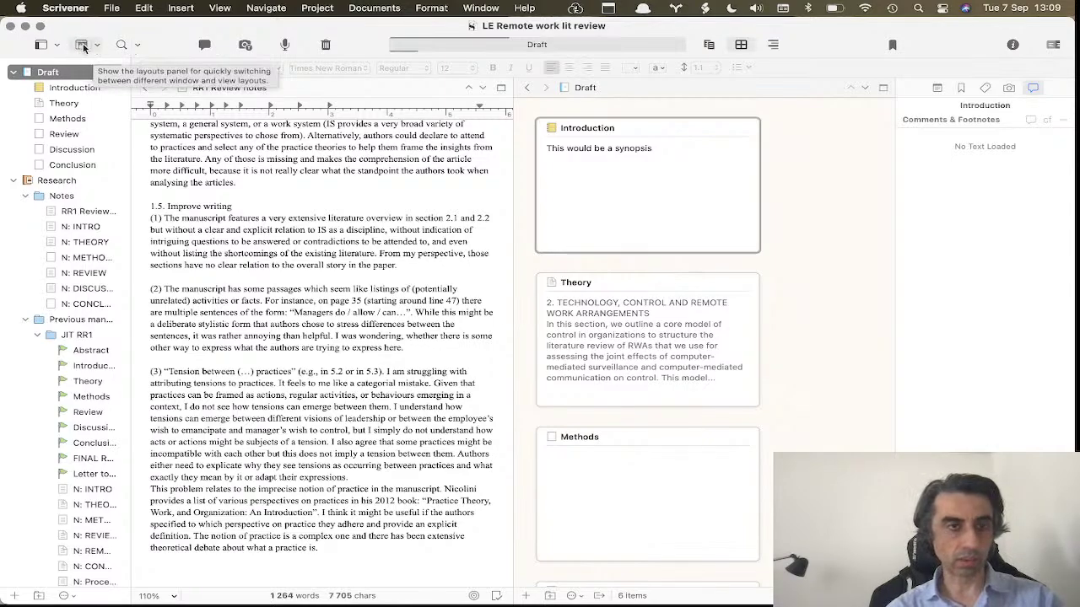
Save the current window arrangement as a layout named "Text and corkboard", check the layout management options and close the layout manager.
click(83, 47)
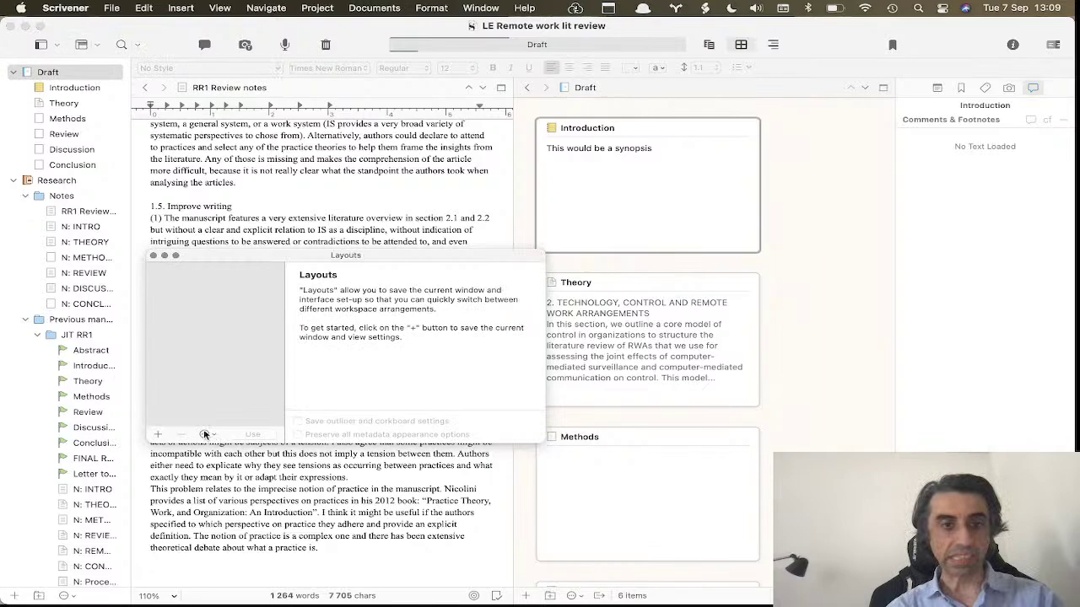
click(158, 436)
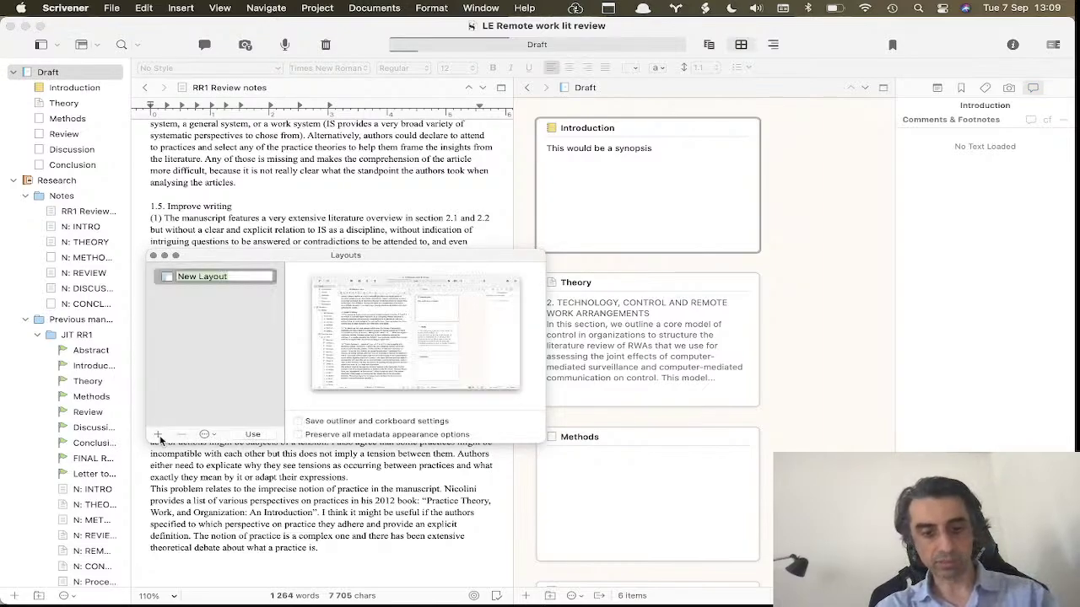
text(Text and corkboard)
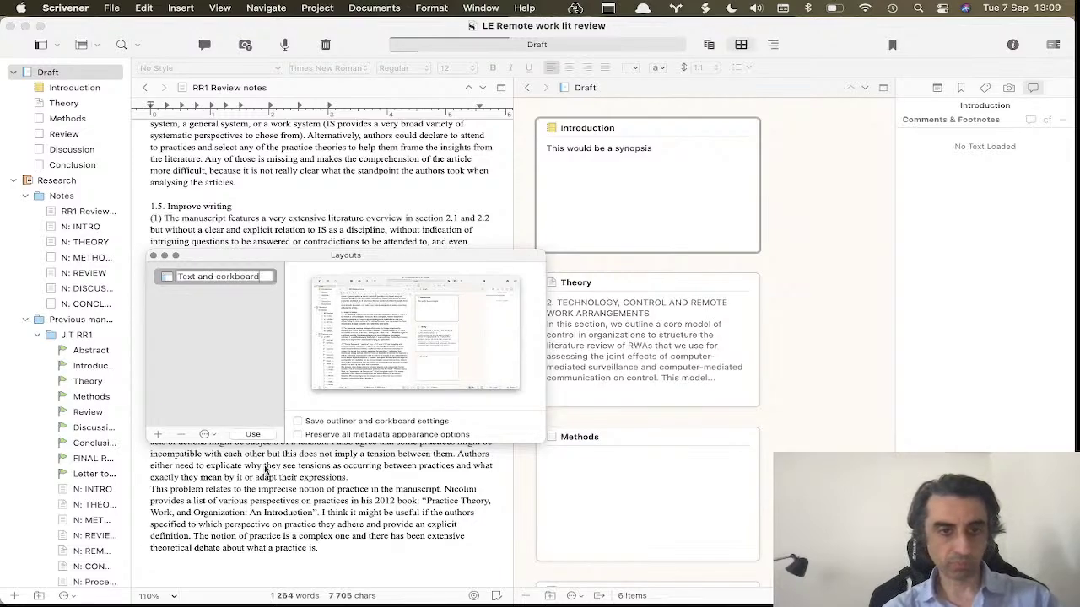
key(Return)
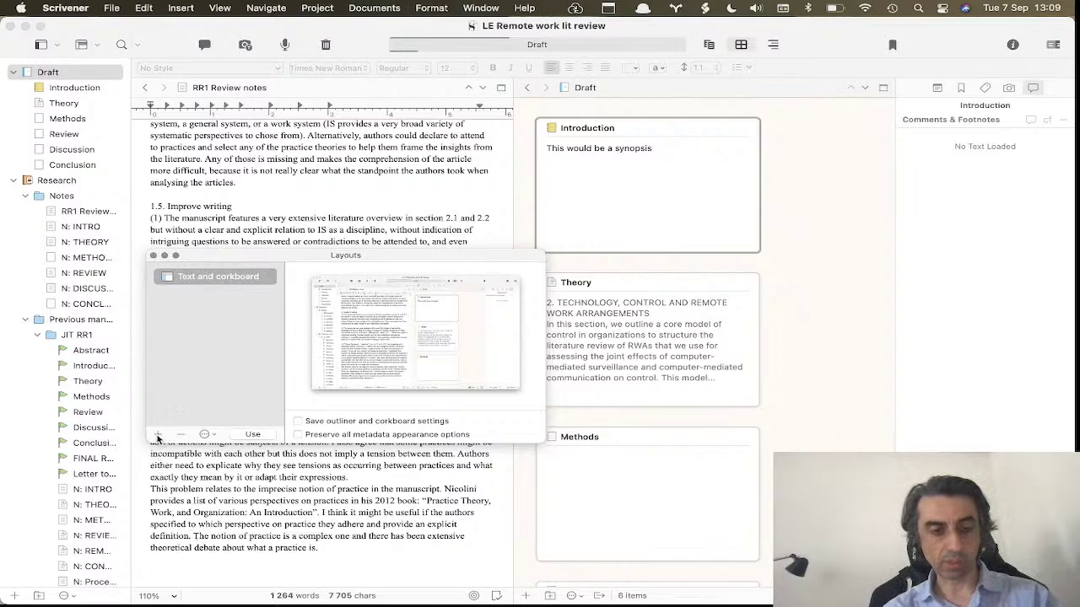
click(214, 435)
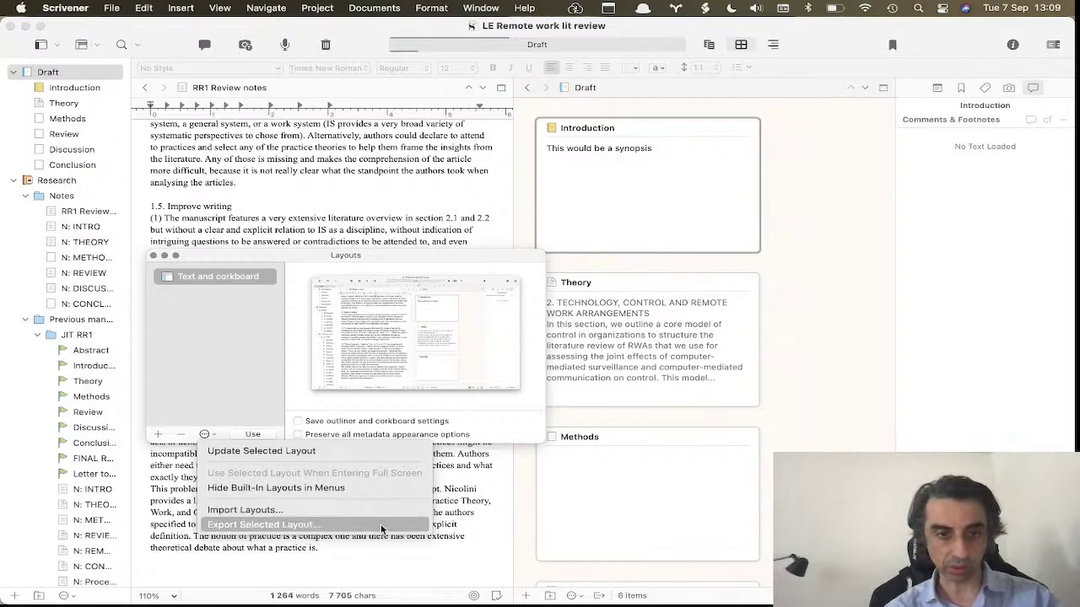
click(254, 424)
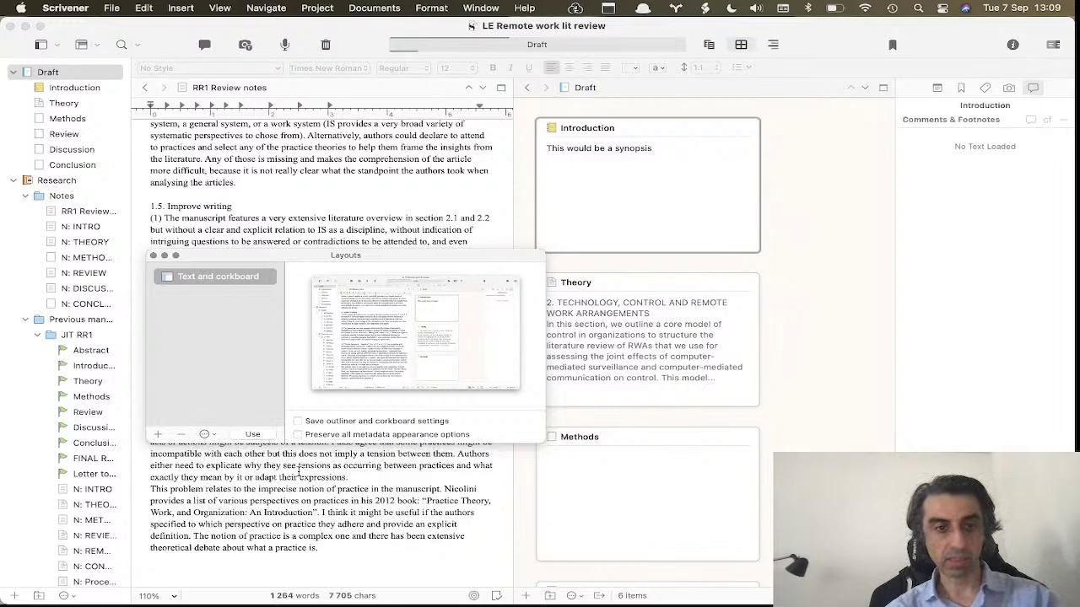
click(153, 255)
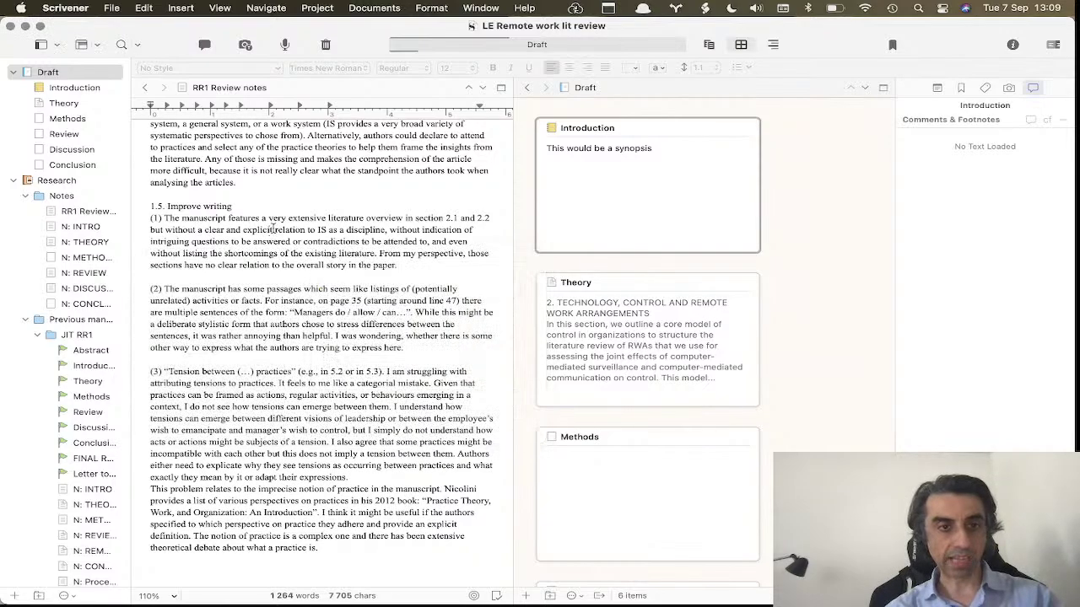
Switch the project window to the Editor Only layout and restore the saved "Text and corkboard" layout.
click(95, 47)
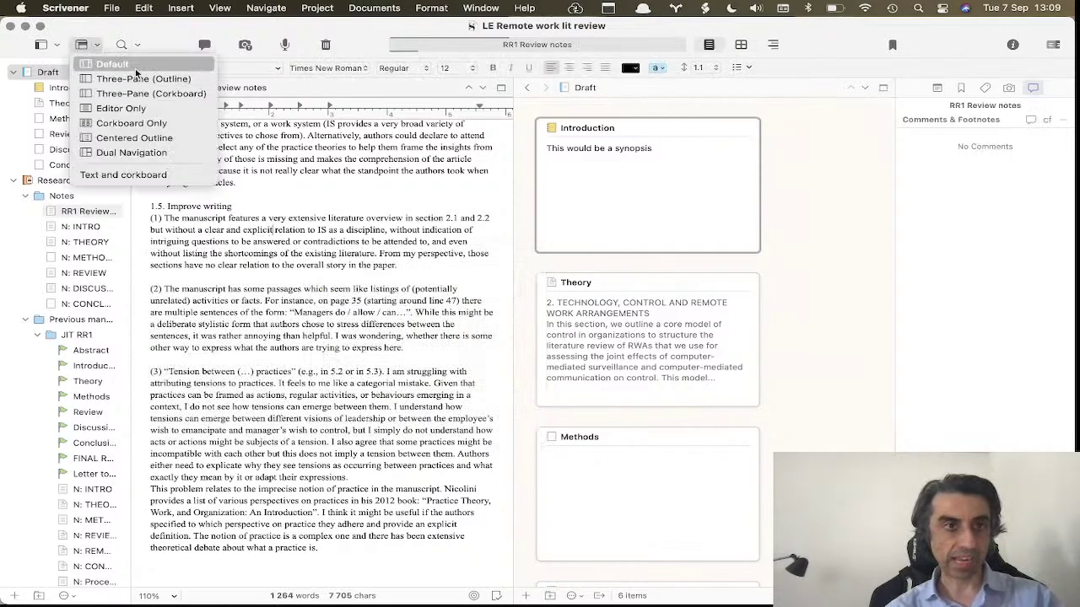
click(122, 106)
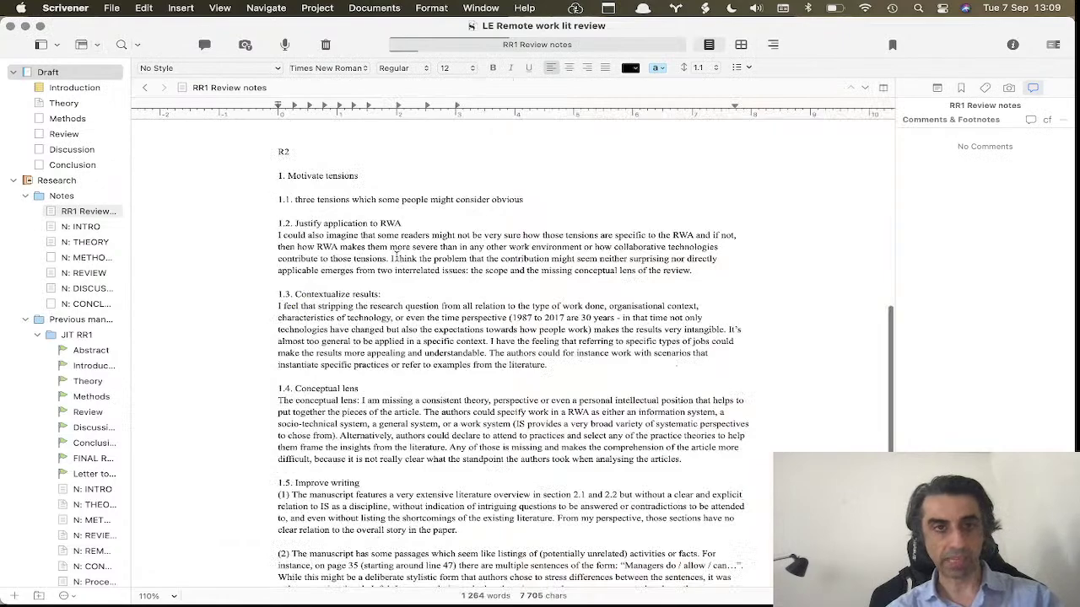
click(94, 45)
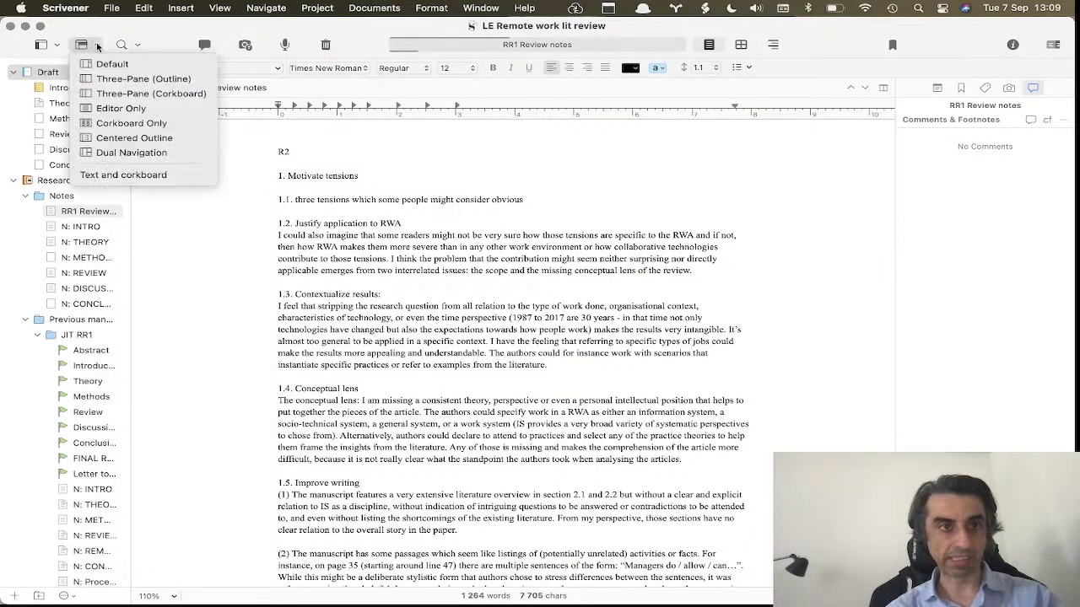
click(141, 175)
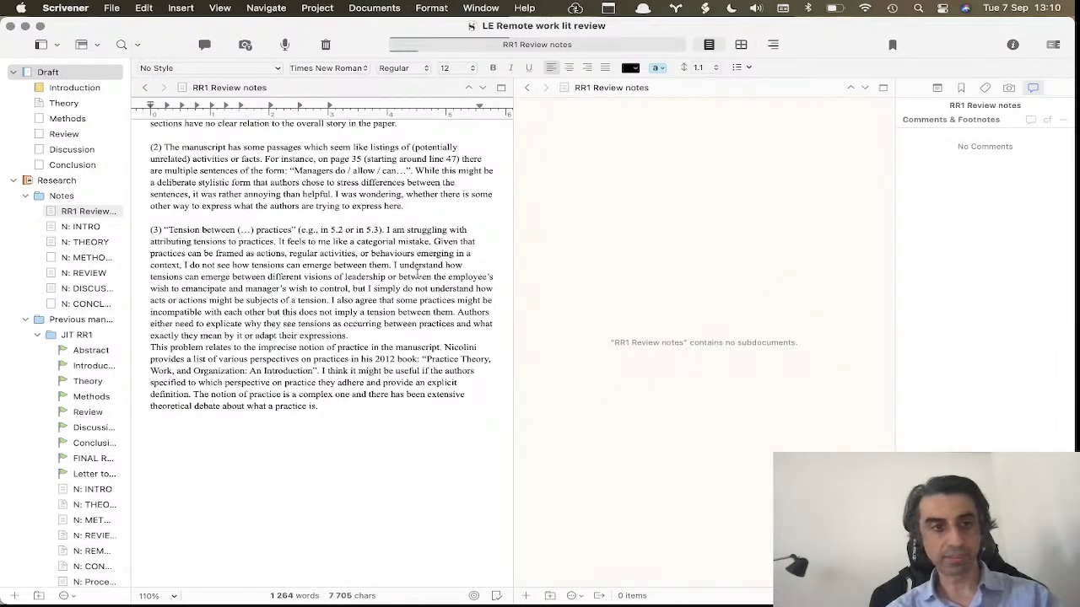
Show the Notes folder as a corkboard in the second pane and open the draft's Theory section in the text pane beside it.
click(78, 76)
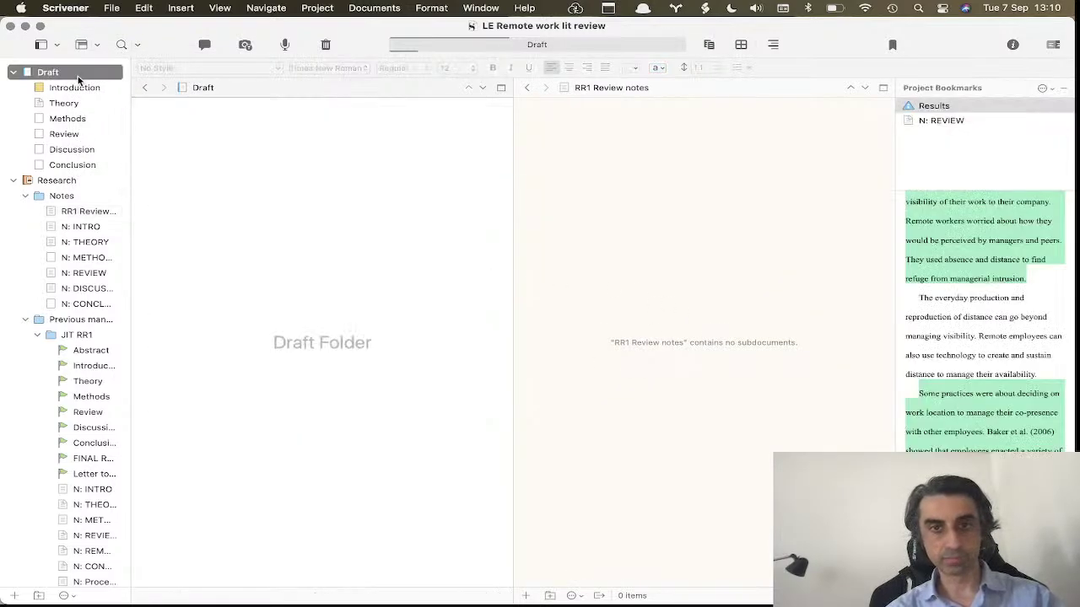
click(622, 283)
click(63, 196)
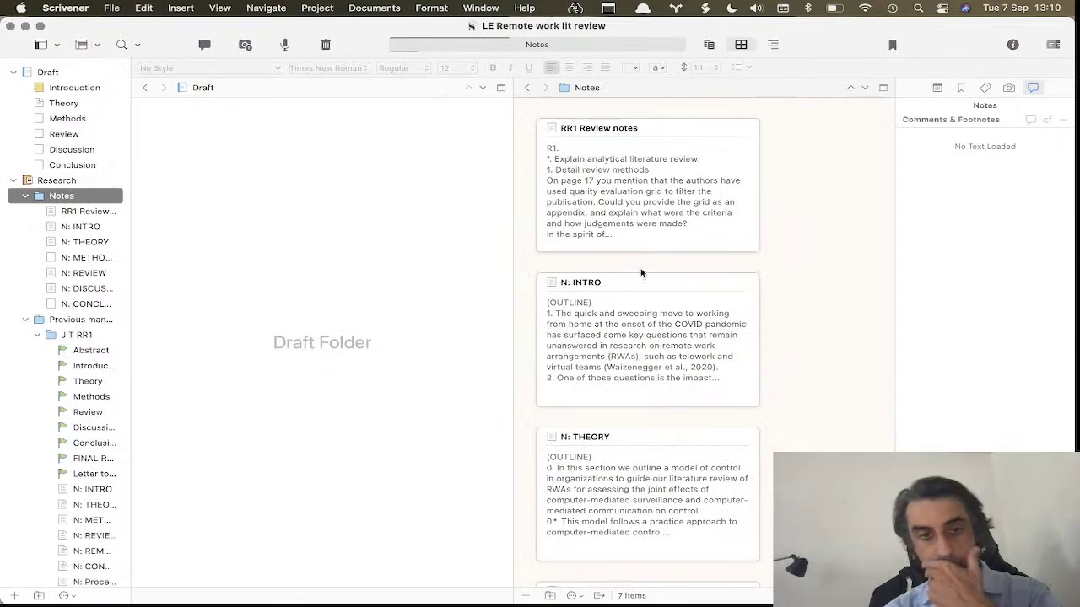
click(55, 103)
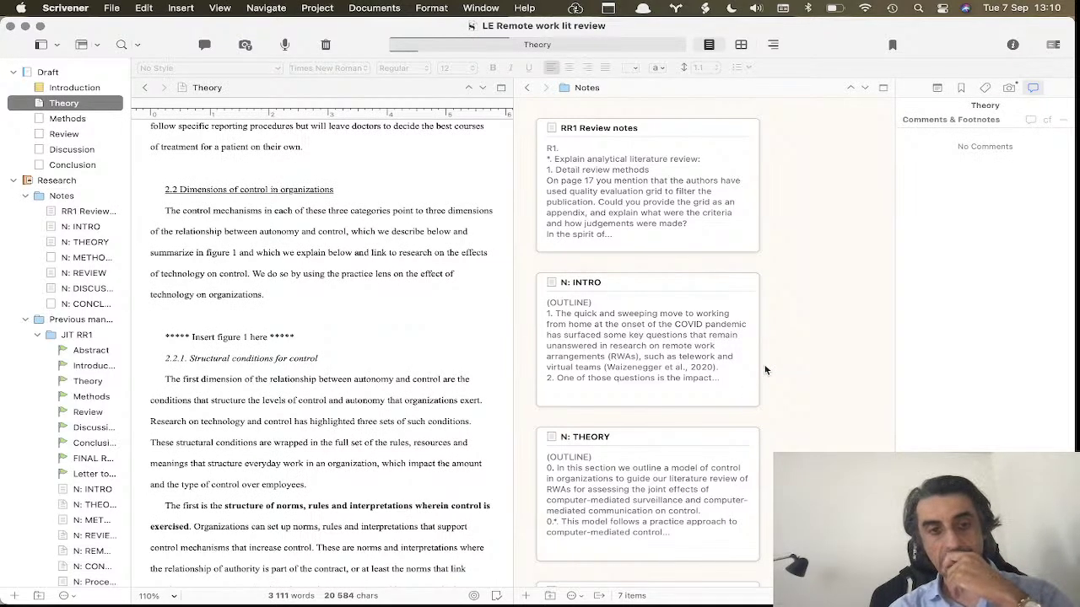
Delete the saved "Text and corkboard" layout in the layout manager and close the manager.
click(97, 45)
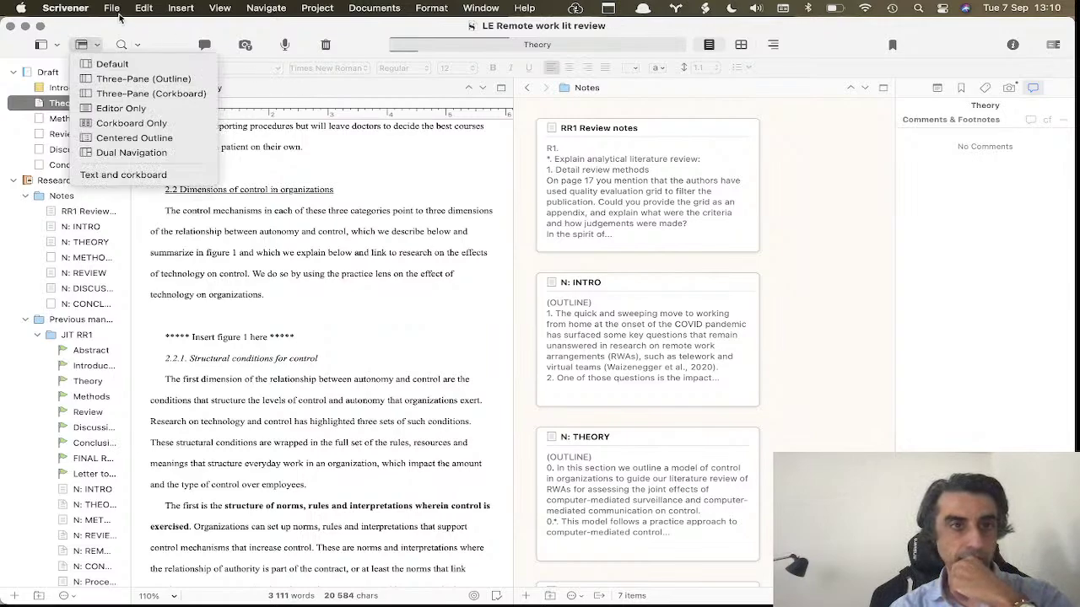
click(78, 61)
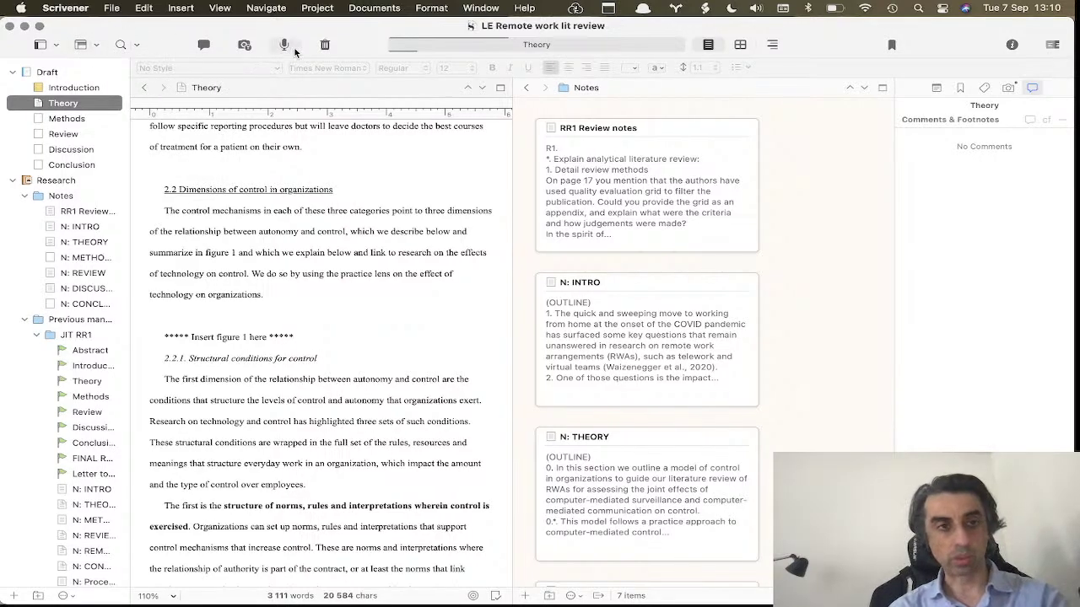
click(80, 47)
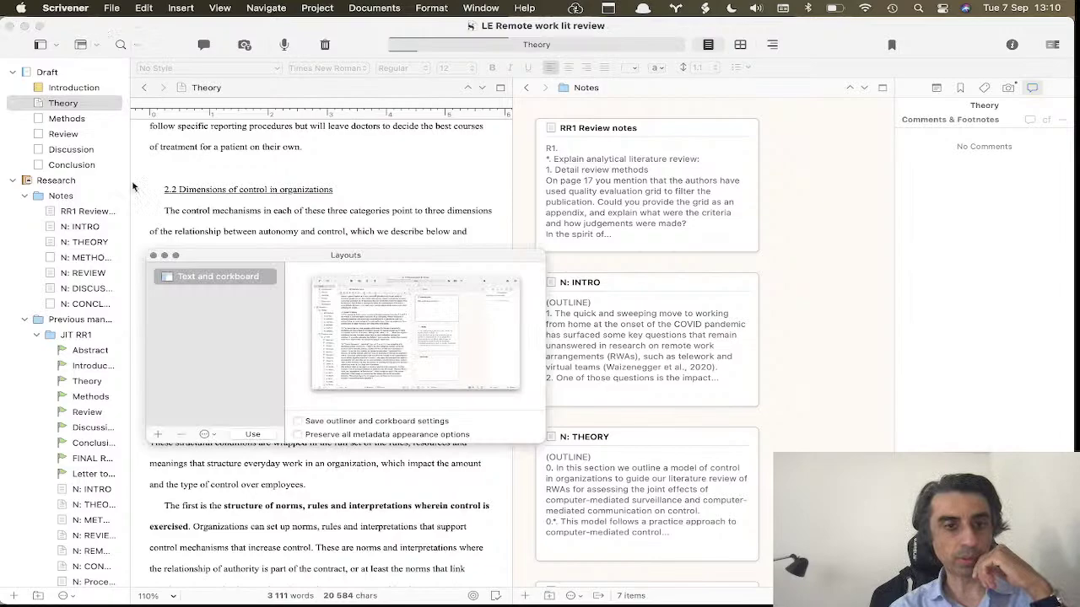
click(181, 435)
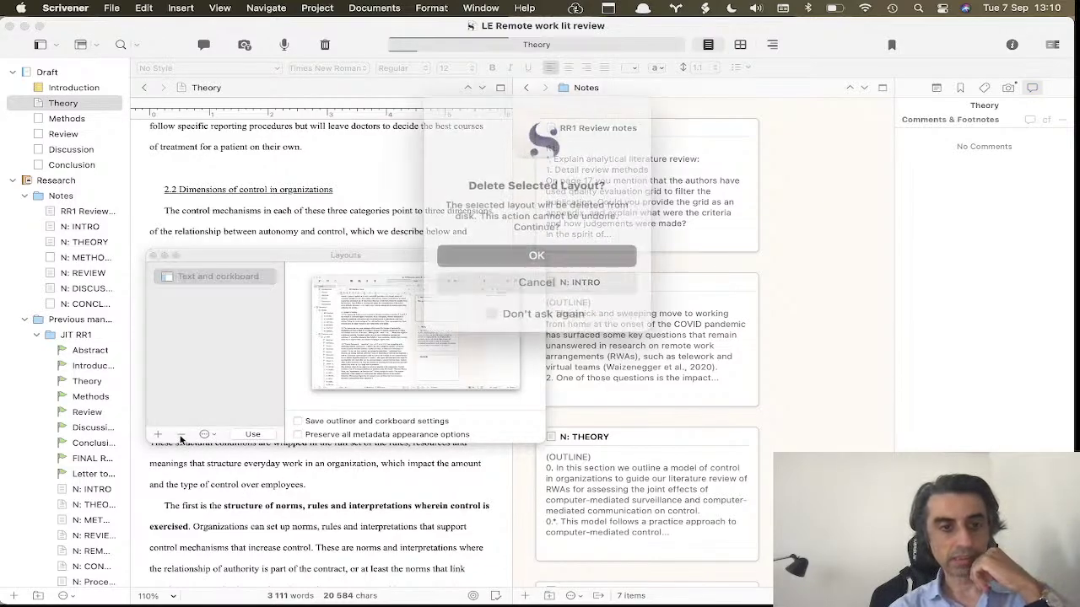
click(537, 251)
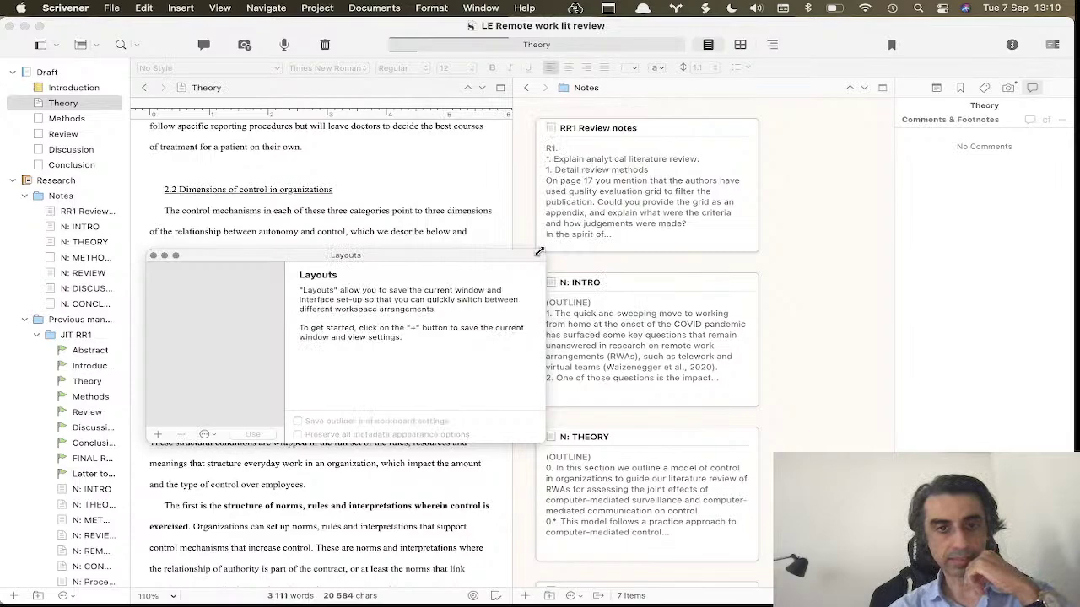
click(152, 255)
Reopen the layout manager to check its additional layout options, close it and return to the Theory text.
click(82, 49)
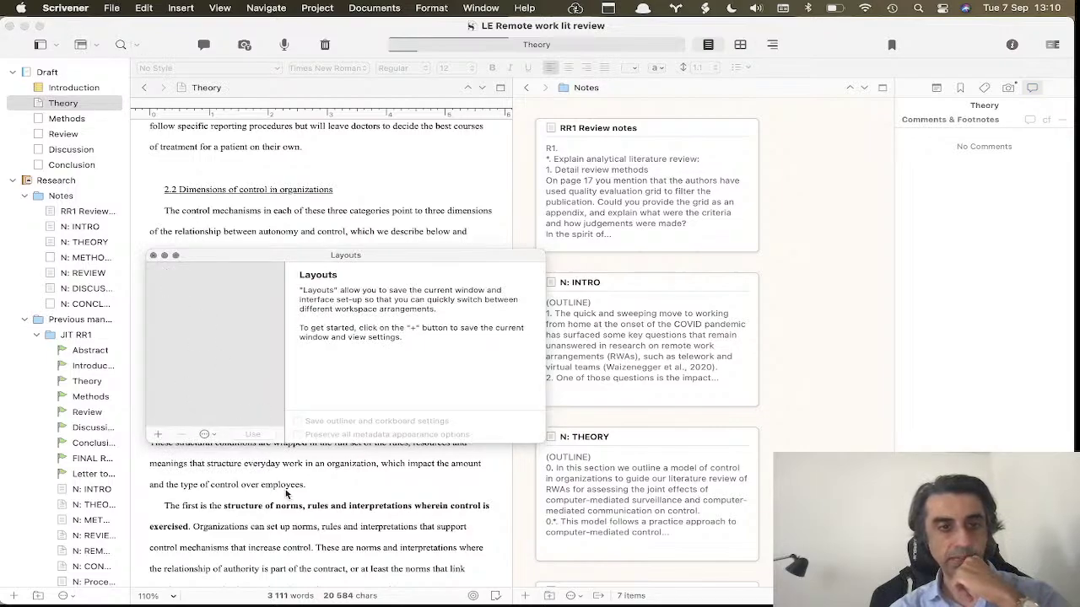
click(209, 434)
click(226, 343)
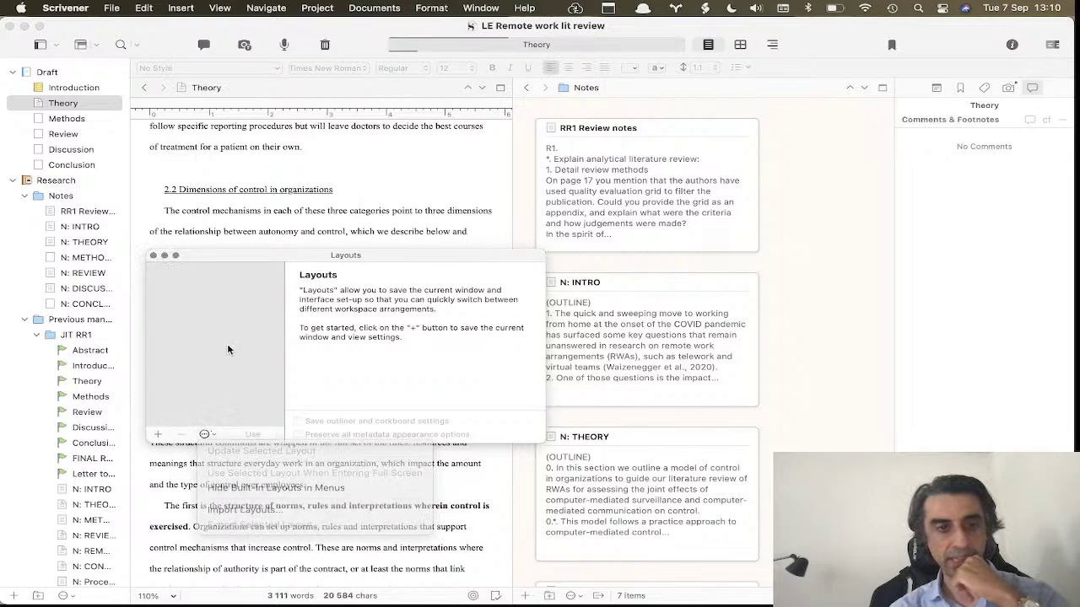
click(153, 254)
click(200, 301)
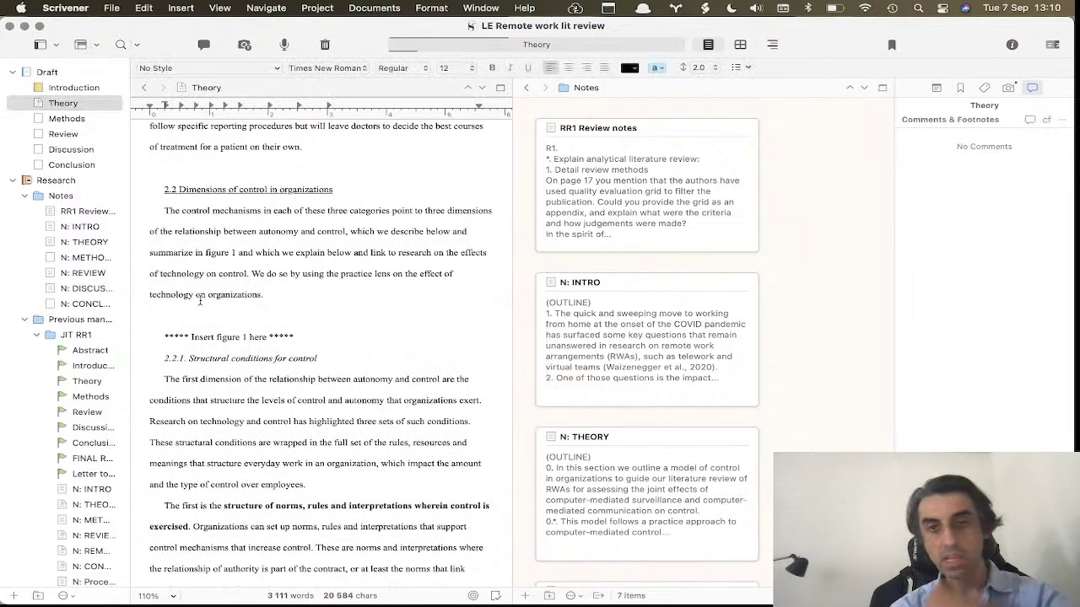